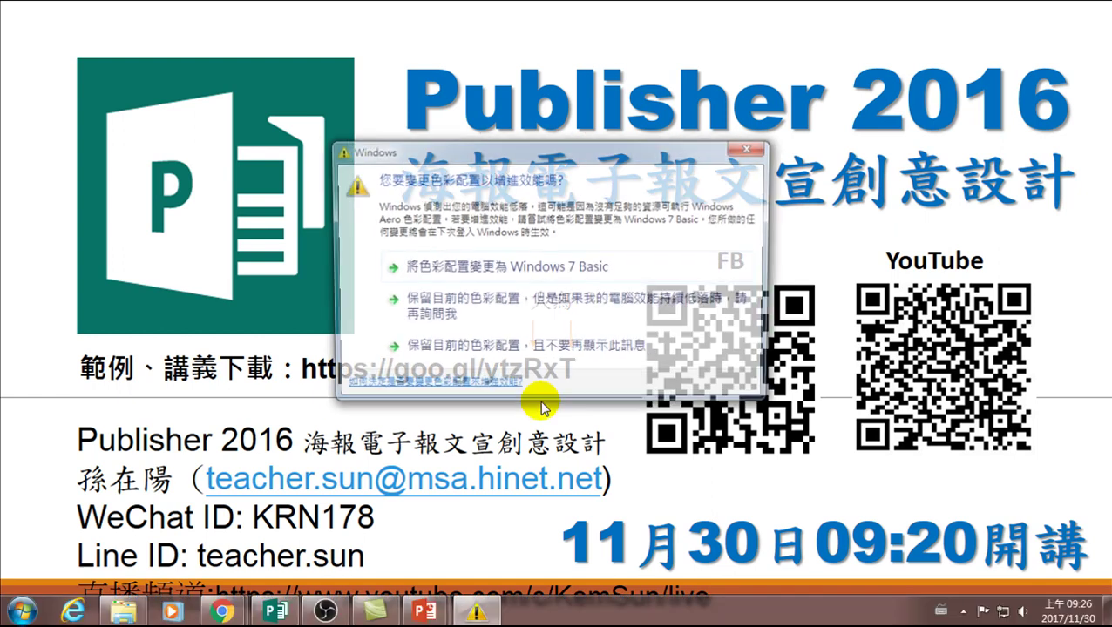
Step: Keep the current colour scheme, then view page 1 and page 2's ad flyer with the 00% 折扣 starburst
click(491, 348)
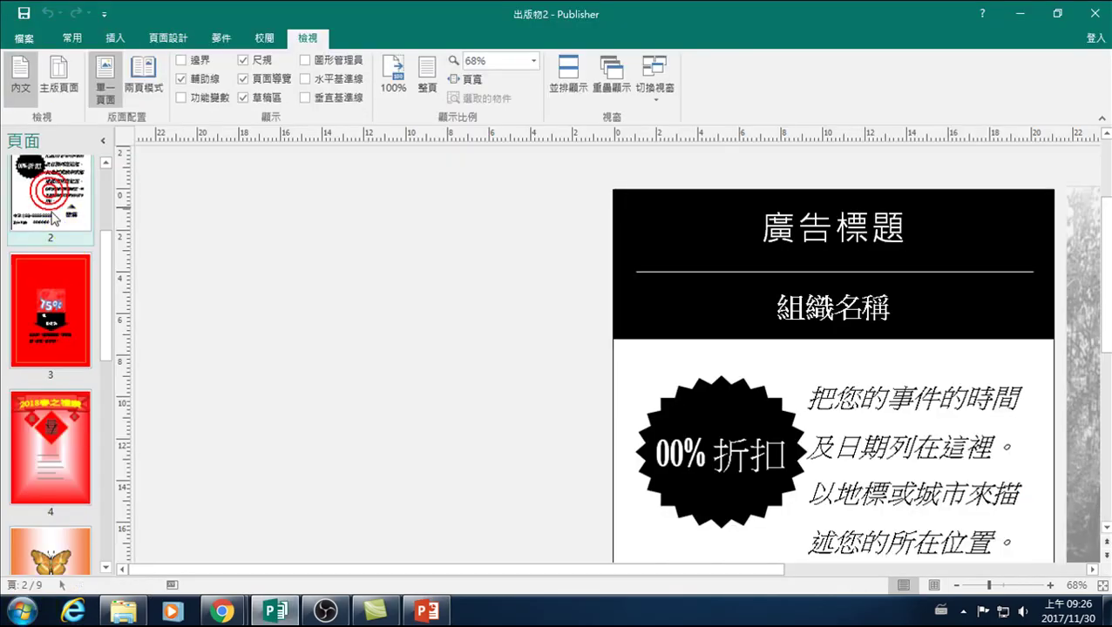
scroll(48, 218, up, 3)
click(48, 218)
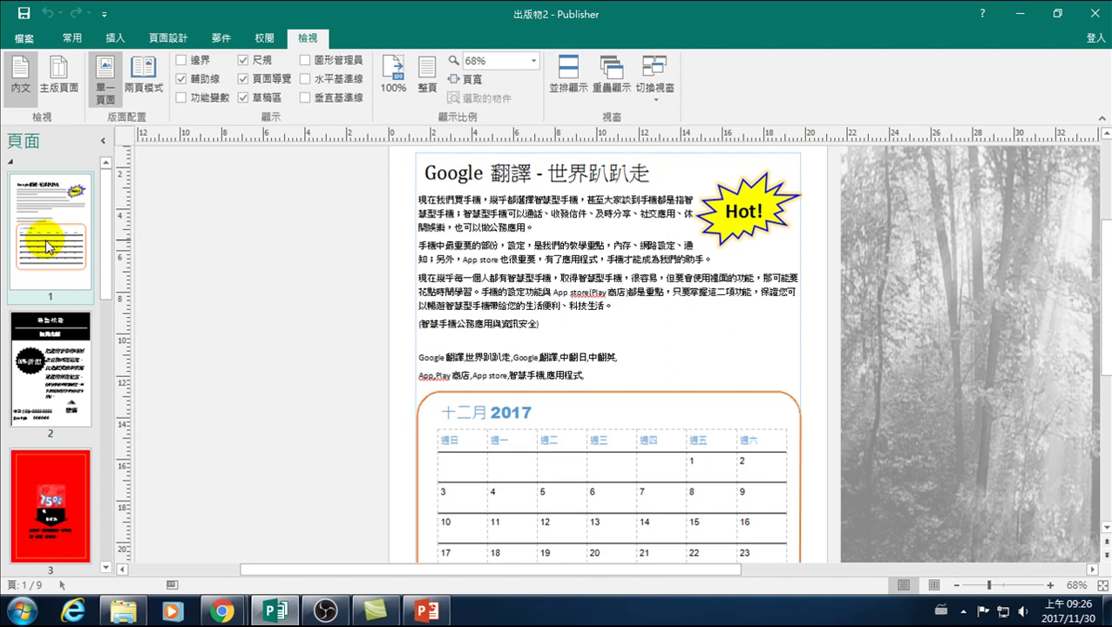
click(50, 351)
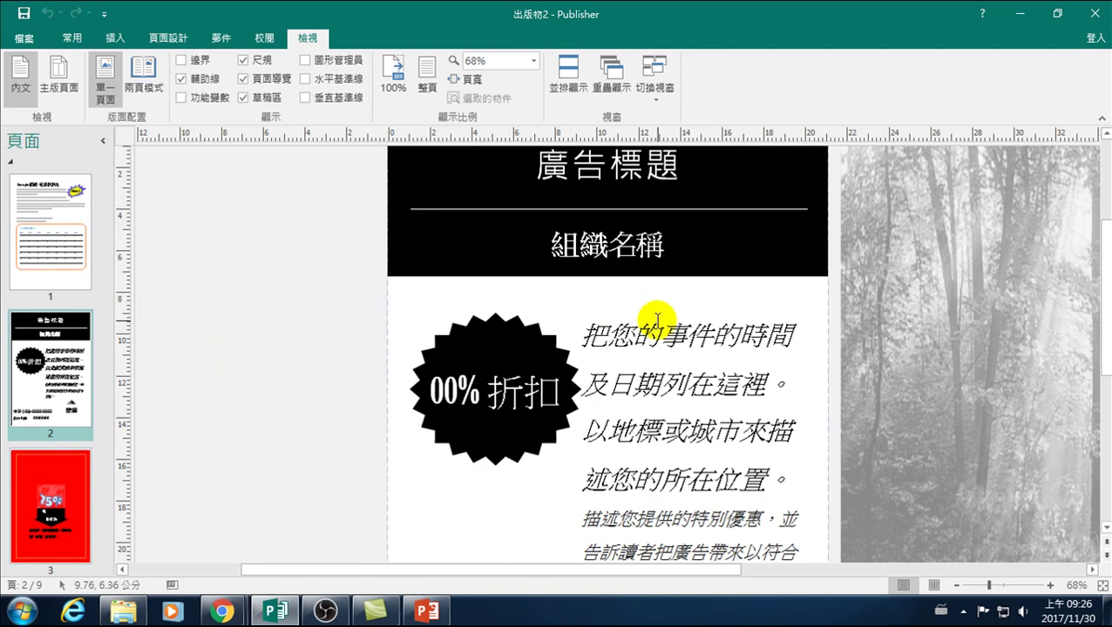
click(112, 37)
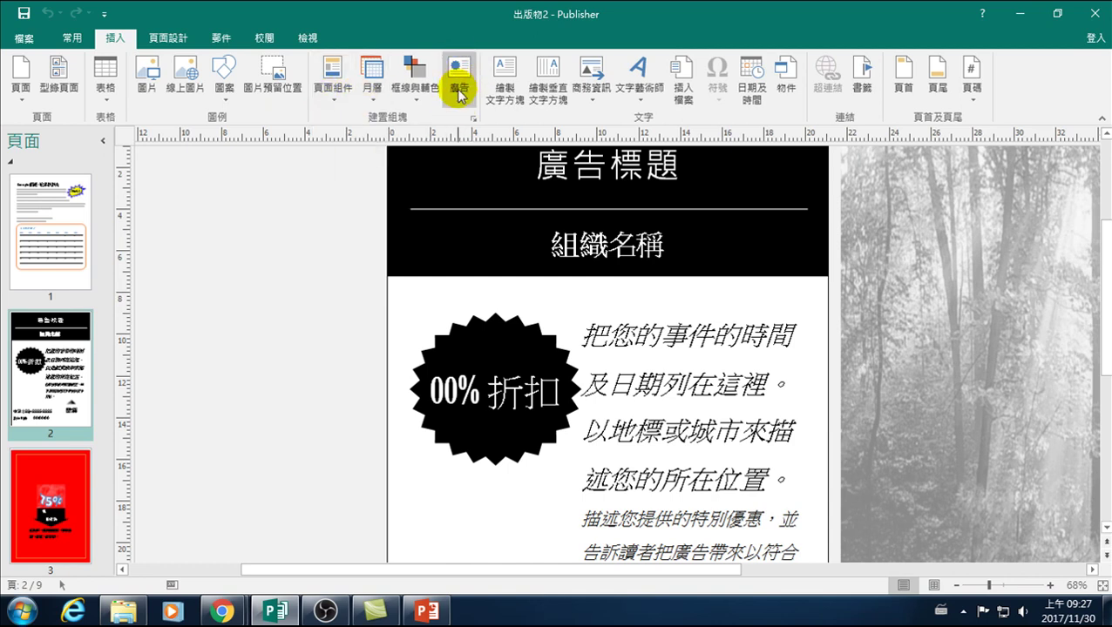
Step: Browse the 廣告 building-block library from 插入, close it, and go to the red 75% page 3
click(462, 96)
click(494, 533)
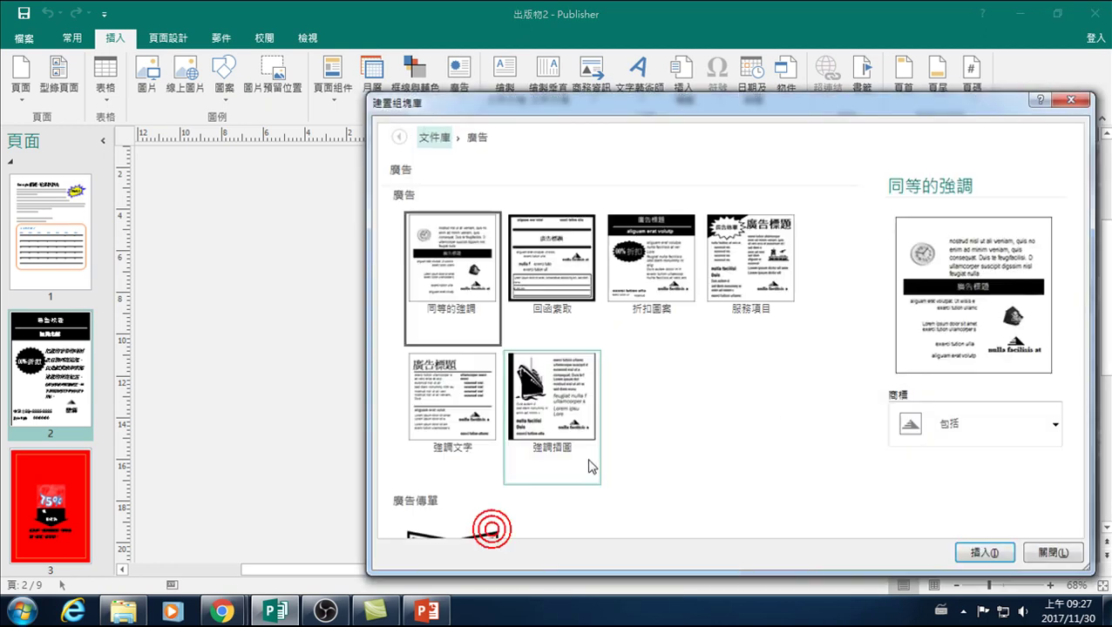
scroll(566, 367, down, 2)
scroll(554, 368, down, 3)
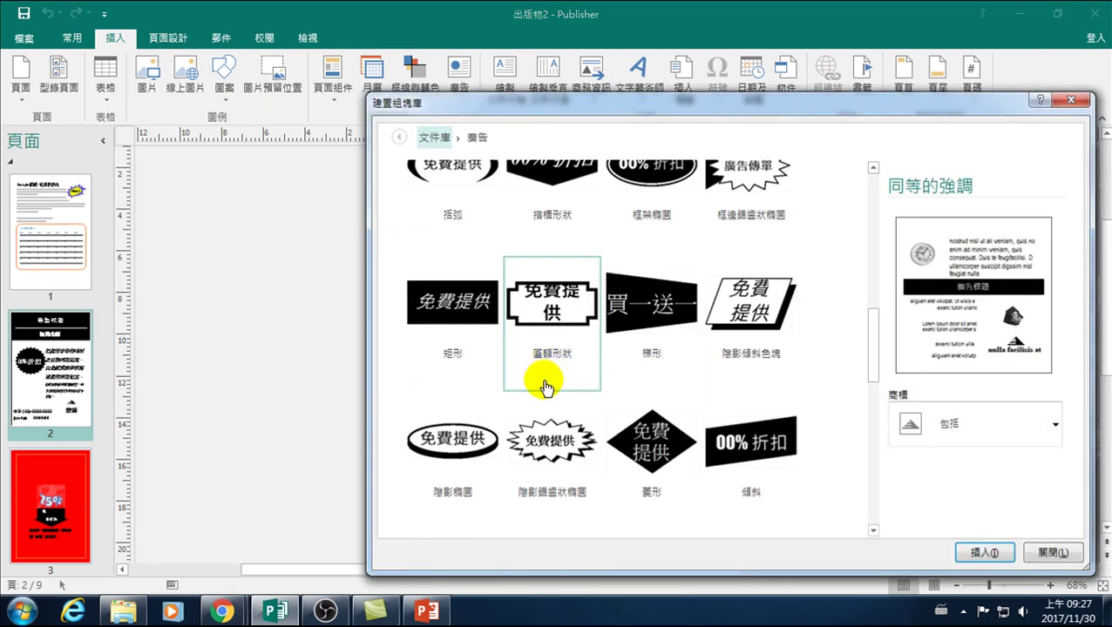
scroll(547, 377, down, 2)
scroll(541, 373, up, 10)
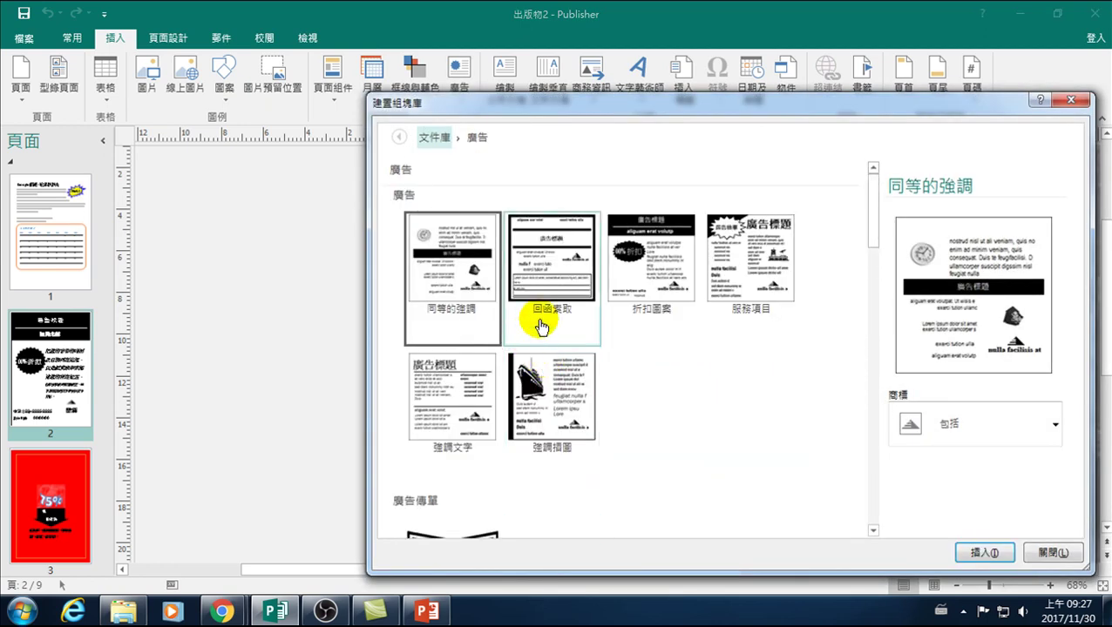
click(1071, 100)
click(49, 485)
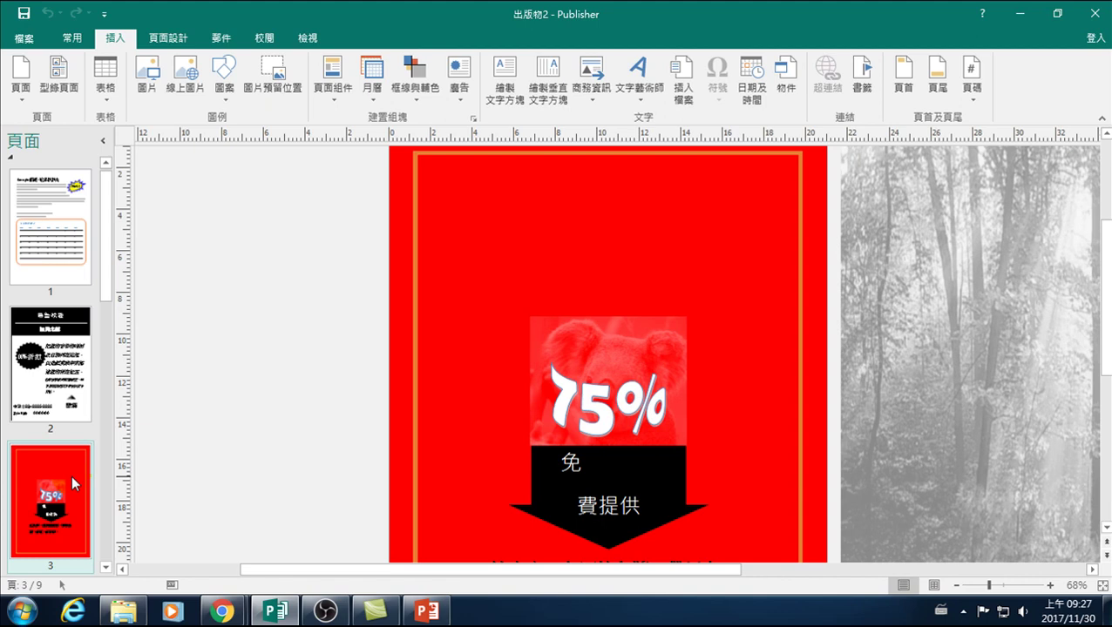
Step: Review page 4's 春 design and page 5's butterfly page
scroll(348, 532, down, 1)
scroll(575, 497, down, 1)
scroll(575, 496, down, 1)
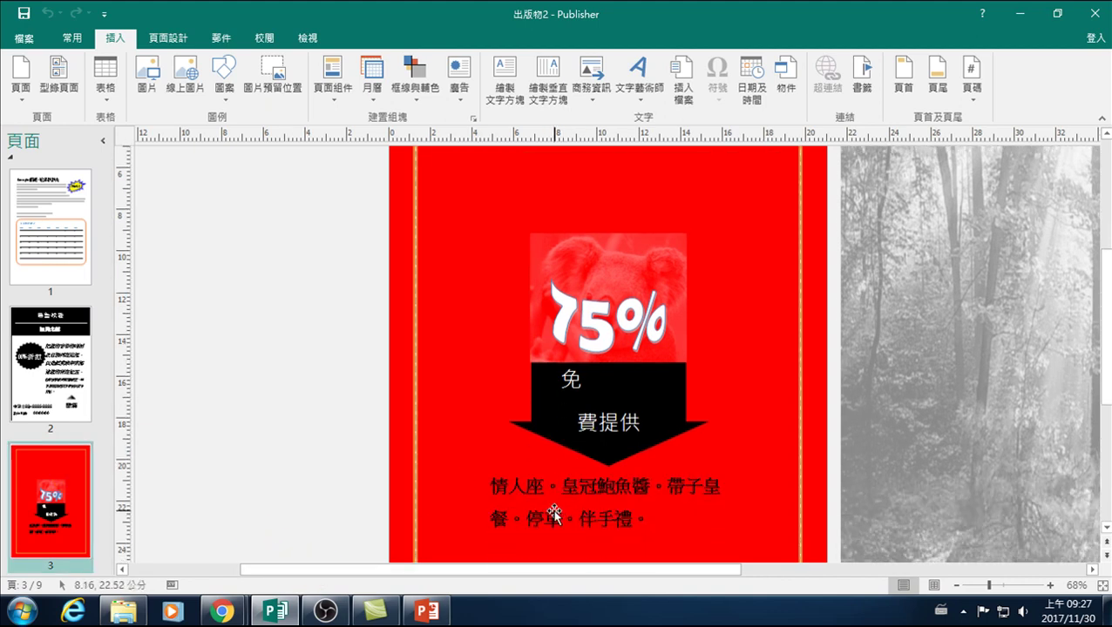
scroll(50, 491, down, 3)
scroll(51, 491, down, 2)
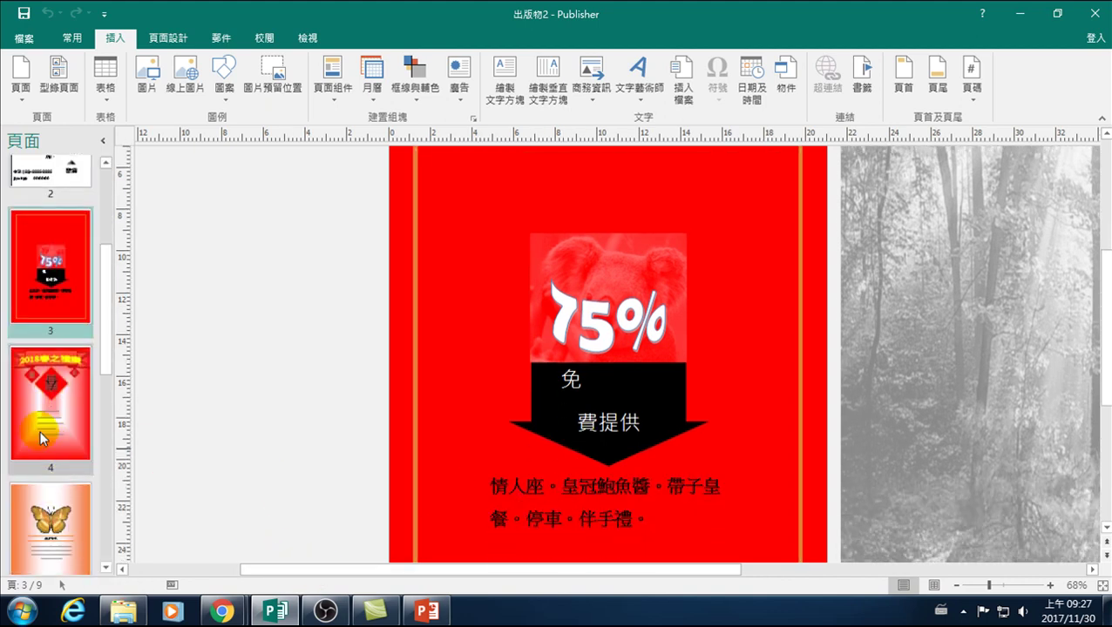
click(51, 381)
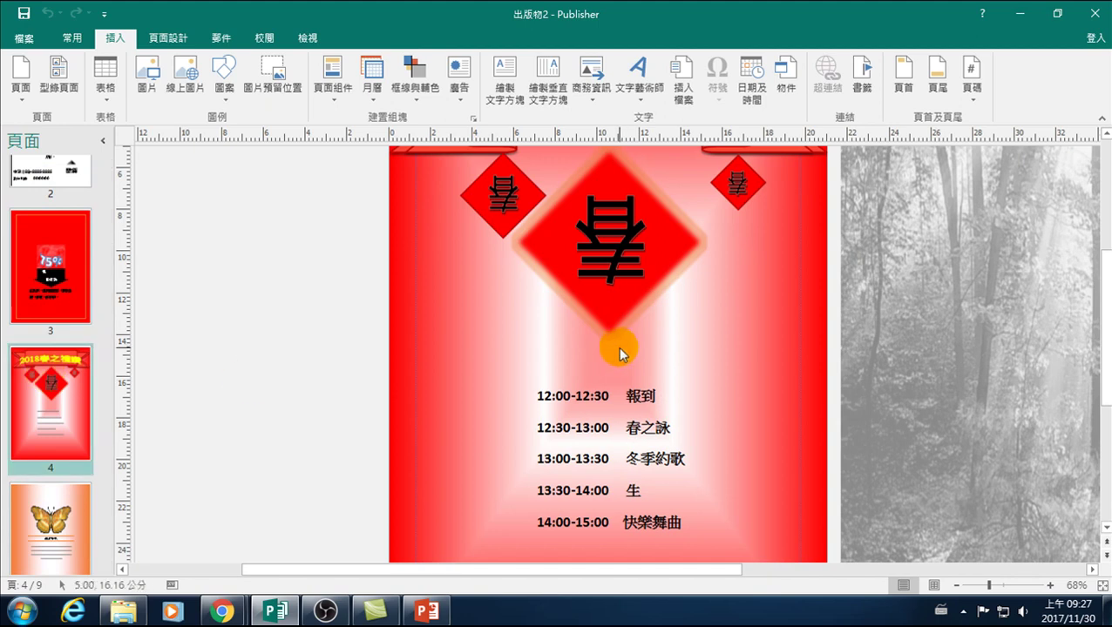
scroll(620, 347, up, 1)
scroll(633, 347, up, 1)
scroll(674, 296, up, 1)
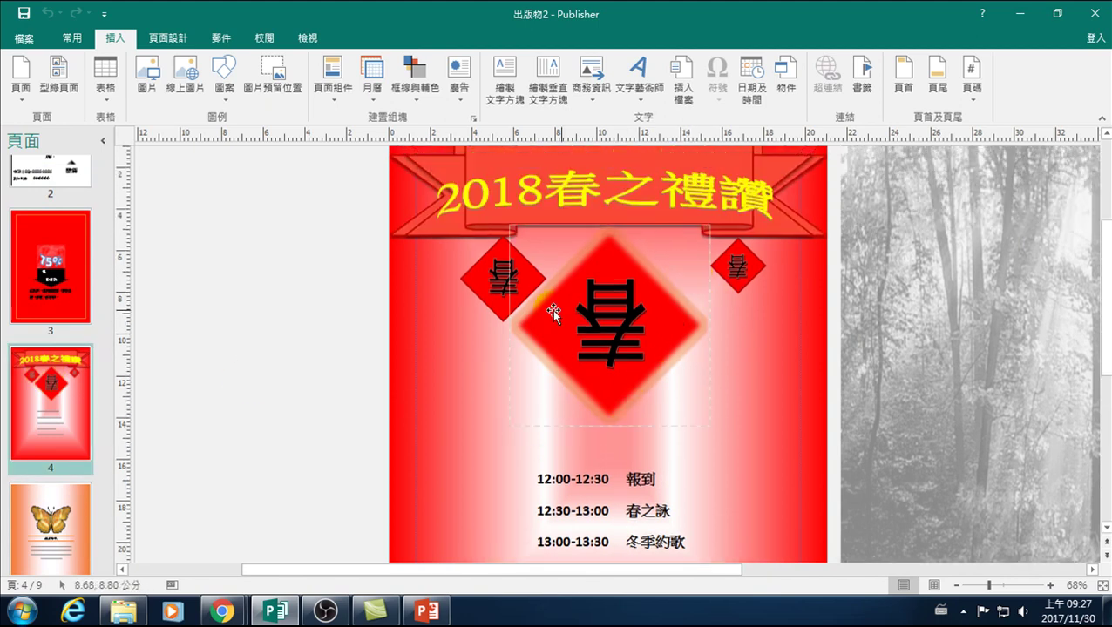
scroll(554, 318, down, 2)
scroll(592, 348, down, 1)
scroll(632, 368, down, 1)
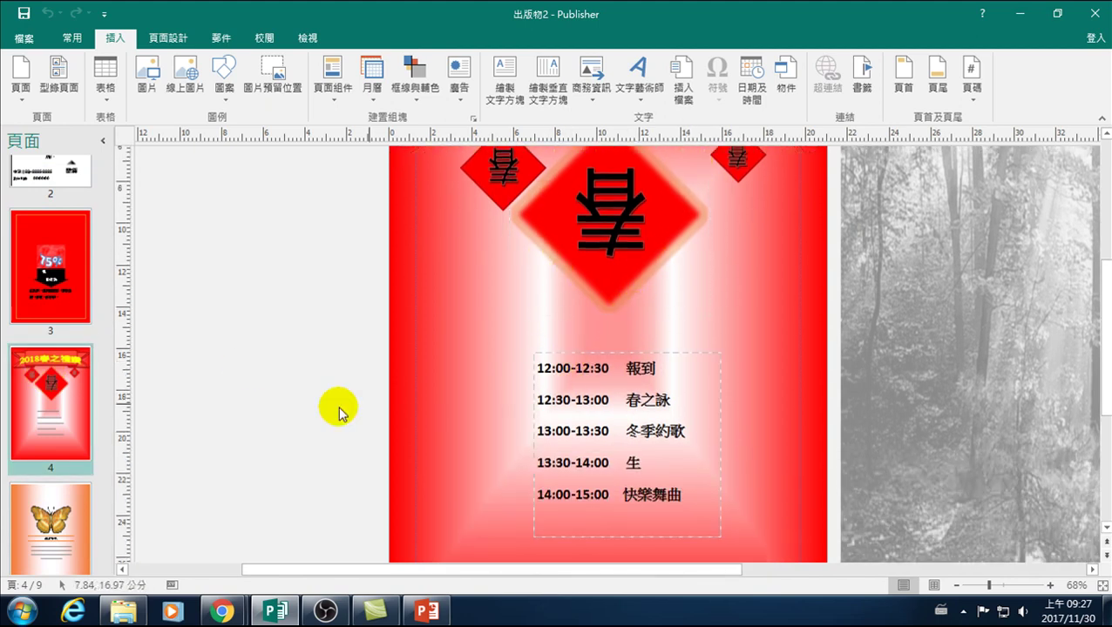
click(41, 516)
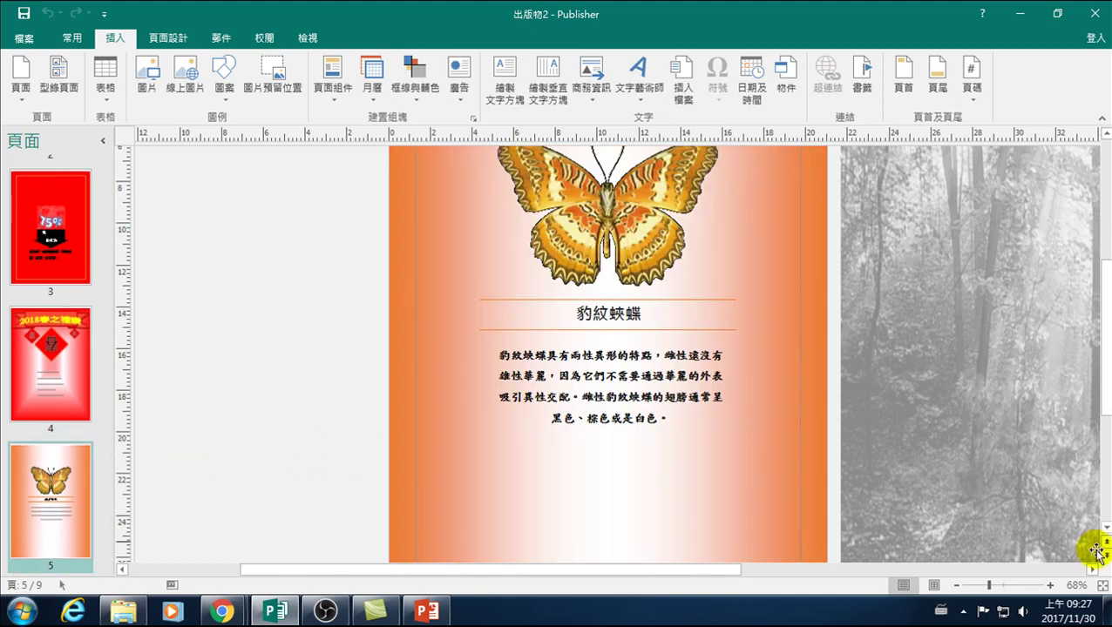
Step: Fit the whole page in the window and view the newsletter on page 6
click(1102, 586)
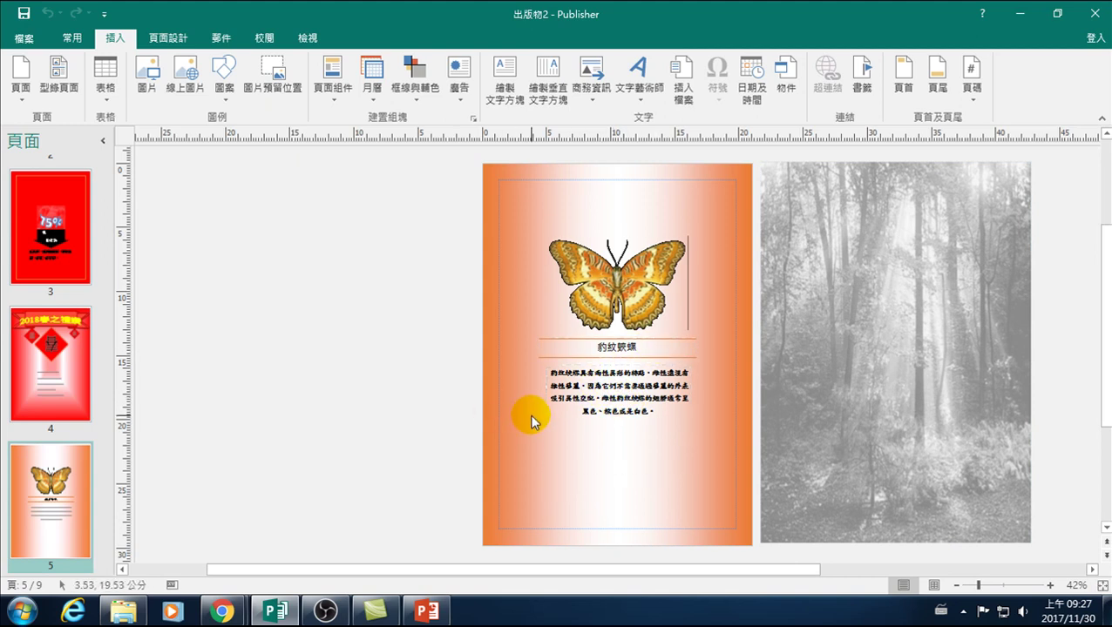
scroll(573, 414, down, 2)
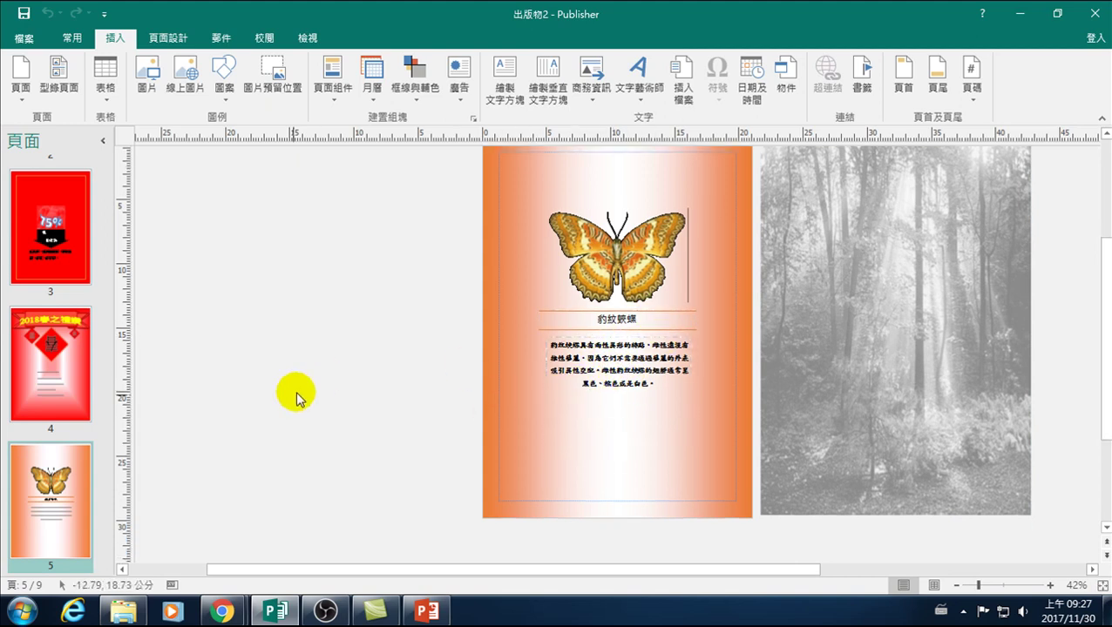
scroll(35, 435, down, 3)
scroll(78, 410, down, 2)
click(61, 325)
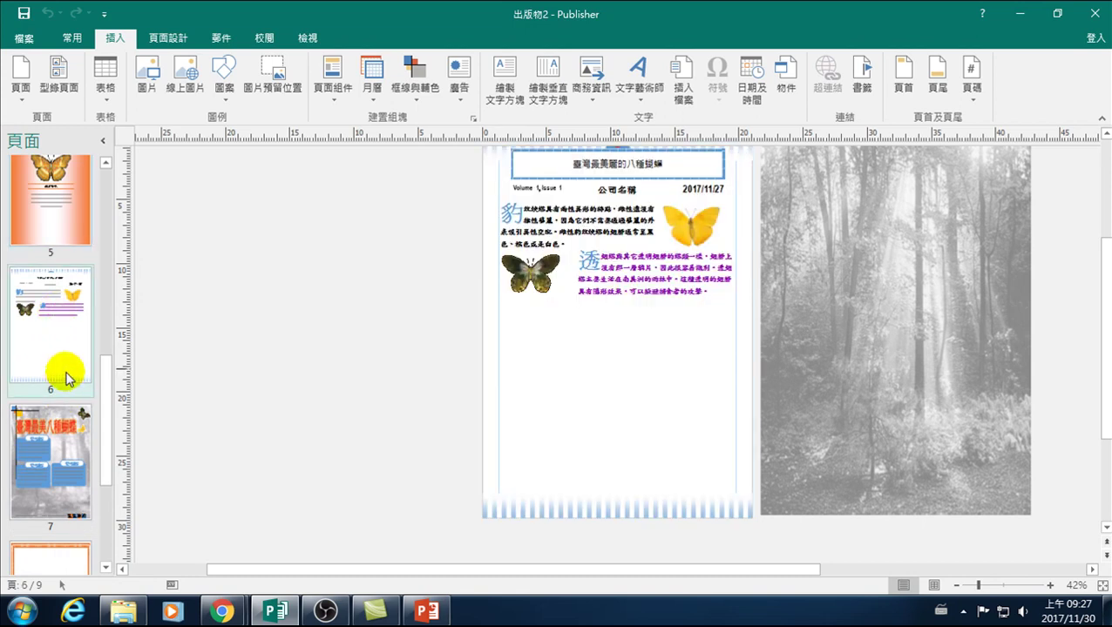
key(Up)
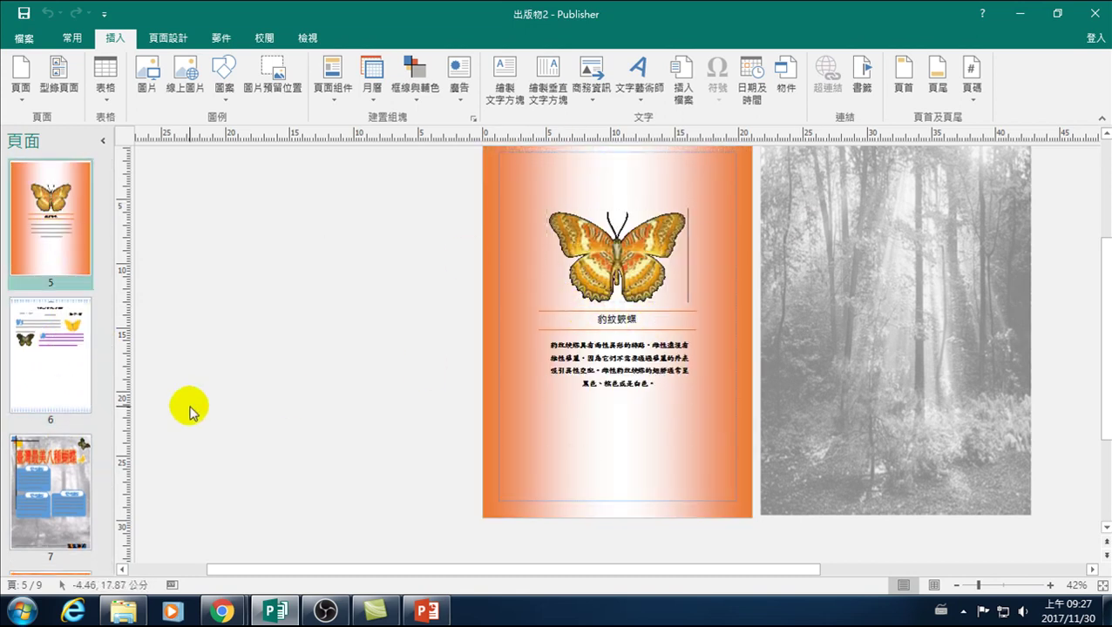
click(56, 359)
Step: Go through page 7's butterfly layout to page 8 and select its white orange-bordered frame
scroll(536, 370, up, 1)
scroll(534, 371, up, 1)
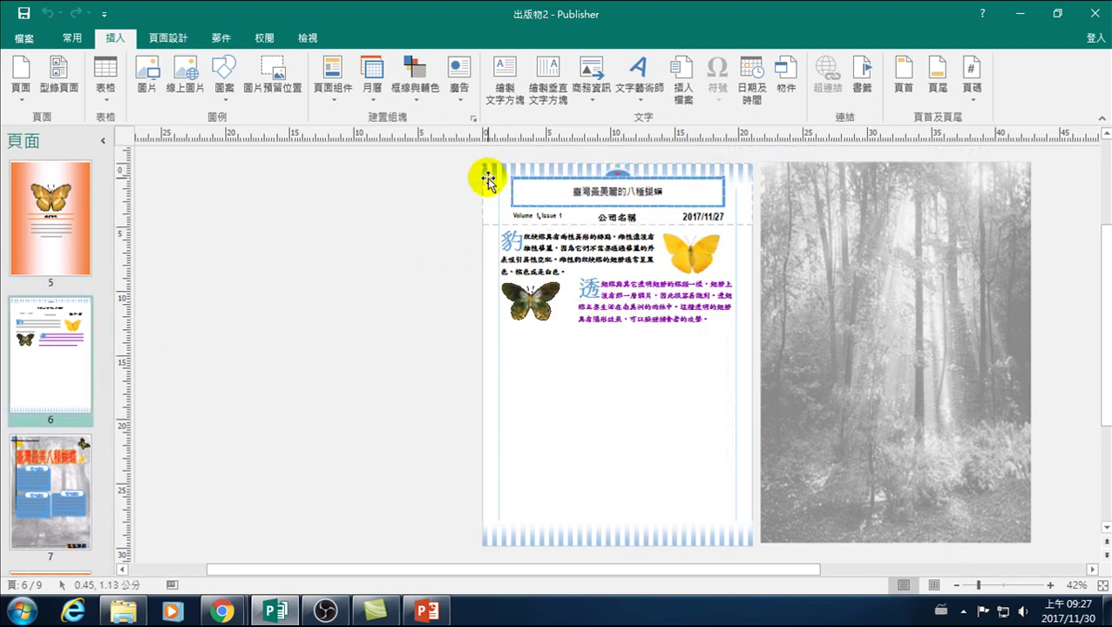
click(41, 442)
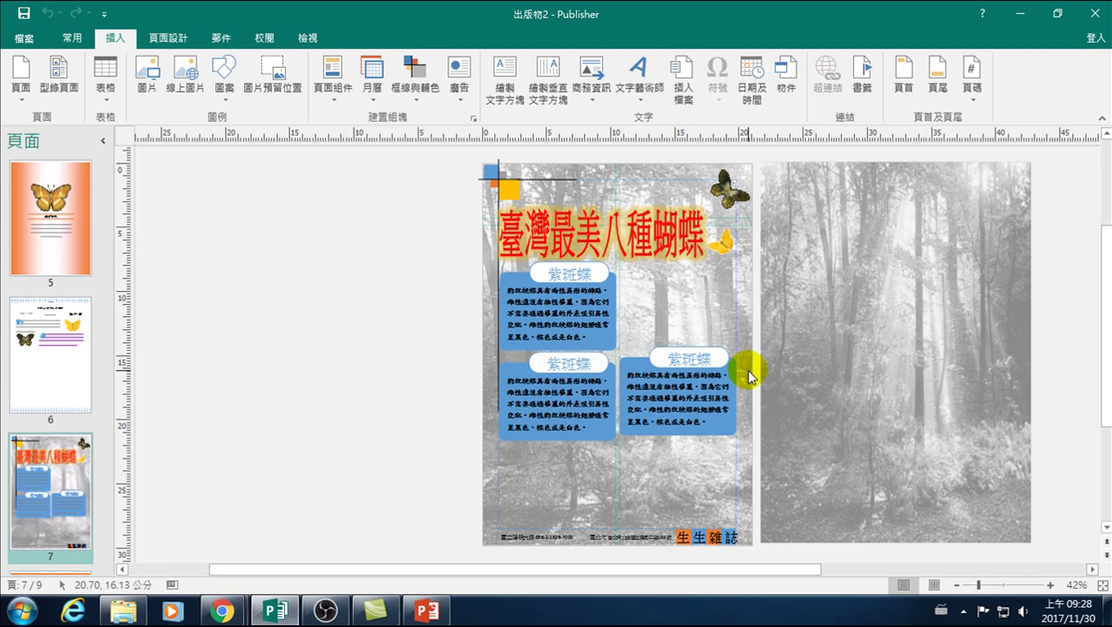
scroll(37, 466, down, 2)
scroll(36, 466, down, 2)
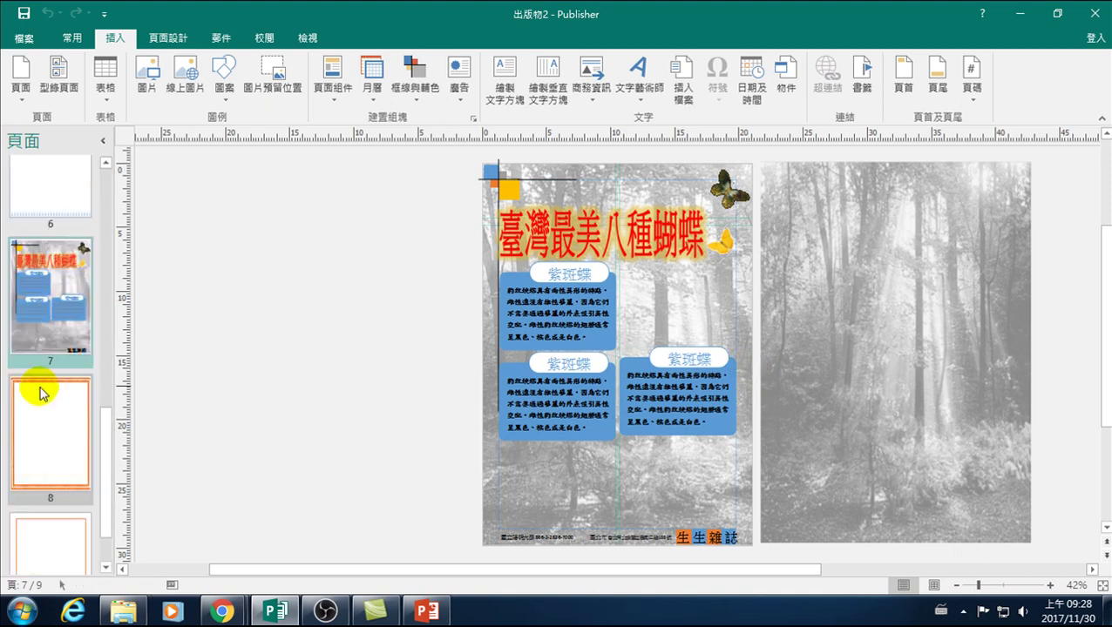
click(48, 388)
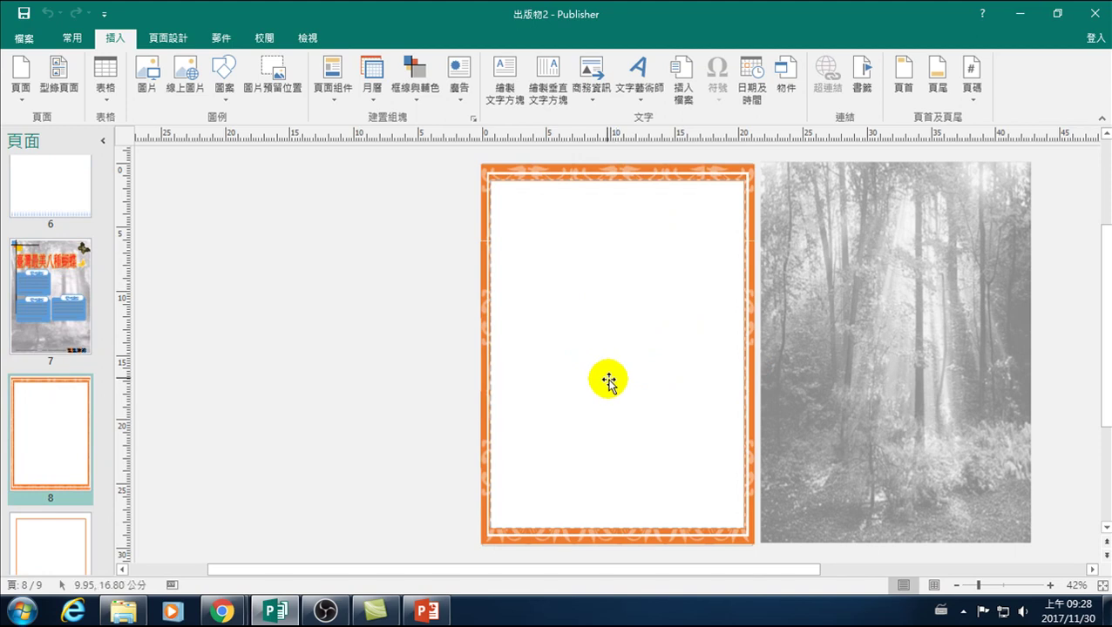
scroll(46, 348, up, 3)
scroll(45, 349, up, 3)
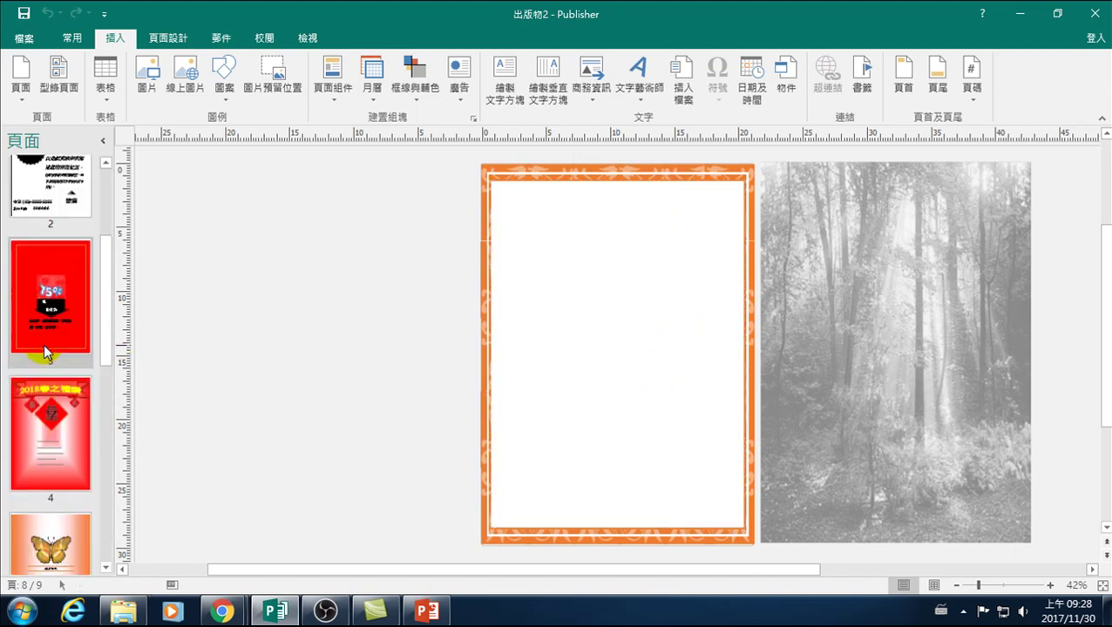
scroll(44, 344, up, 2)
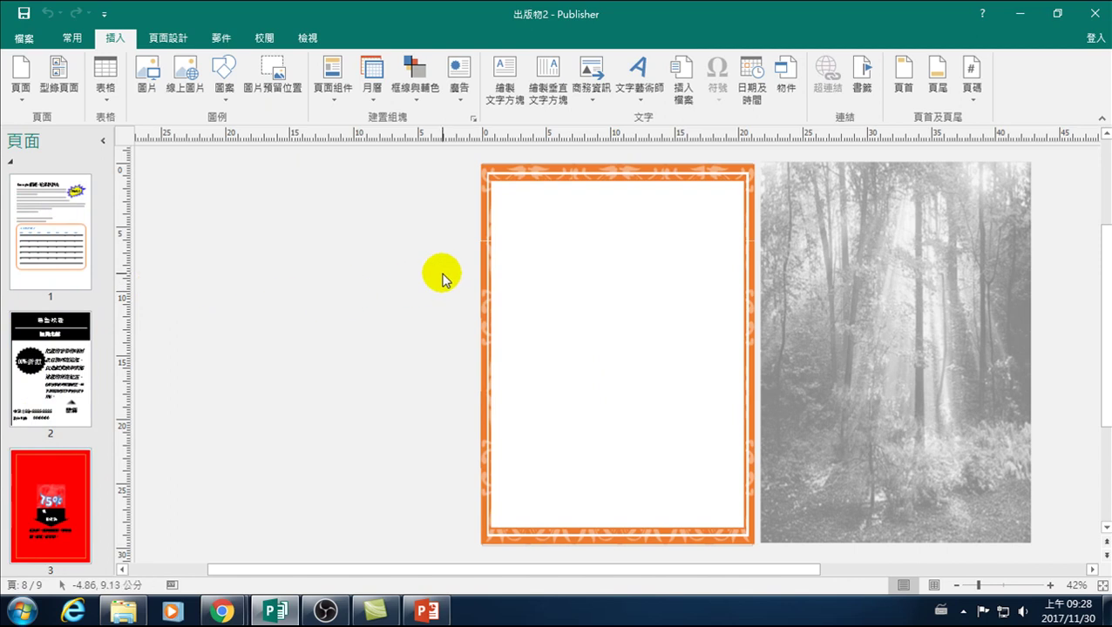
click(544, 234)
Step: Check page 8's white frame, then return to page 1's Google 翻譯 article
click(544, 299)
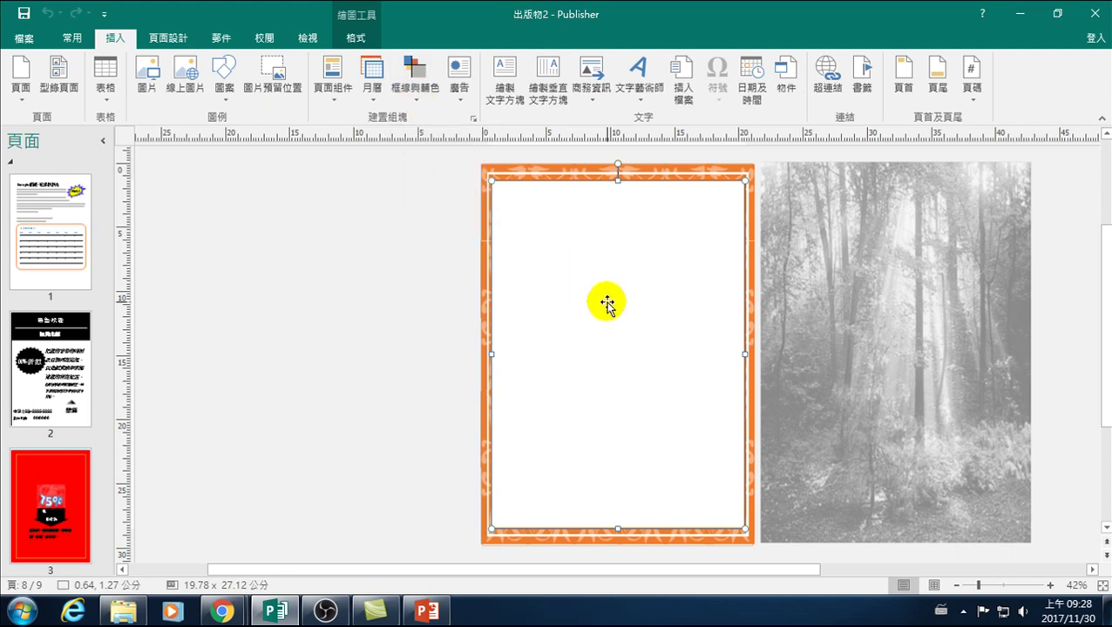
click(39, 236)
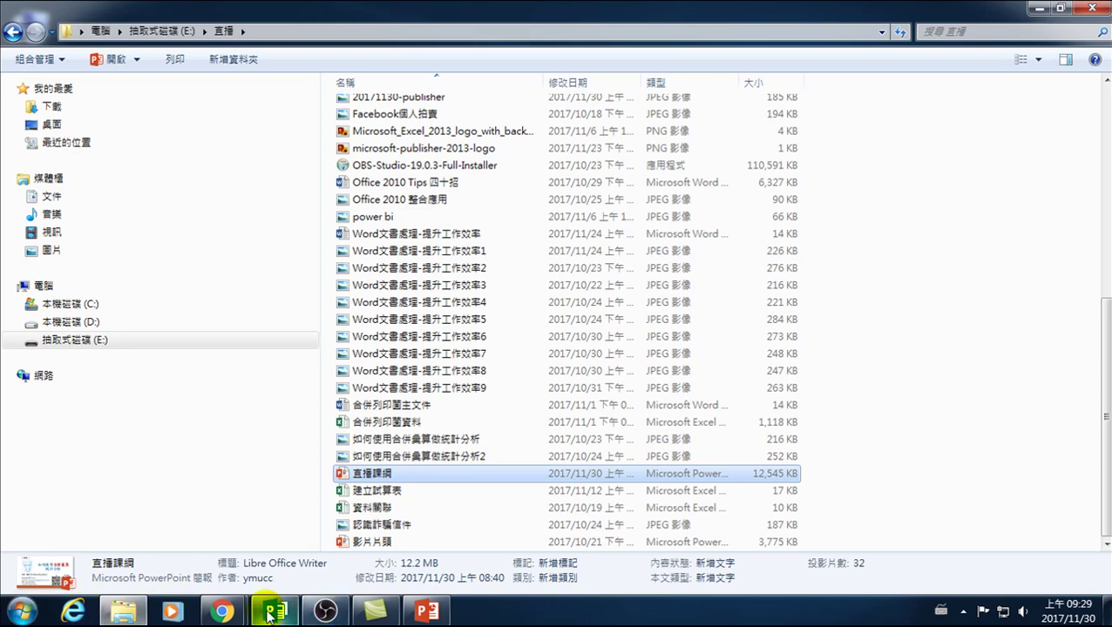
Step: Bring the Publisher 出版物2 window back in front from the taskbar
mouse_move(267, 615)
mouse_move(122, 614)
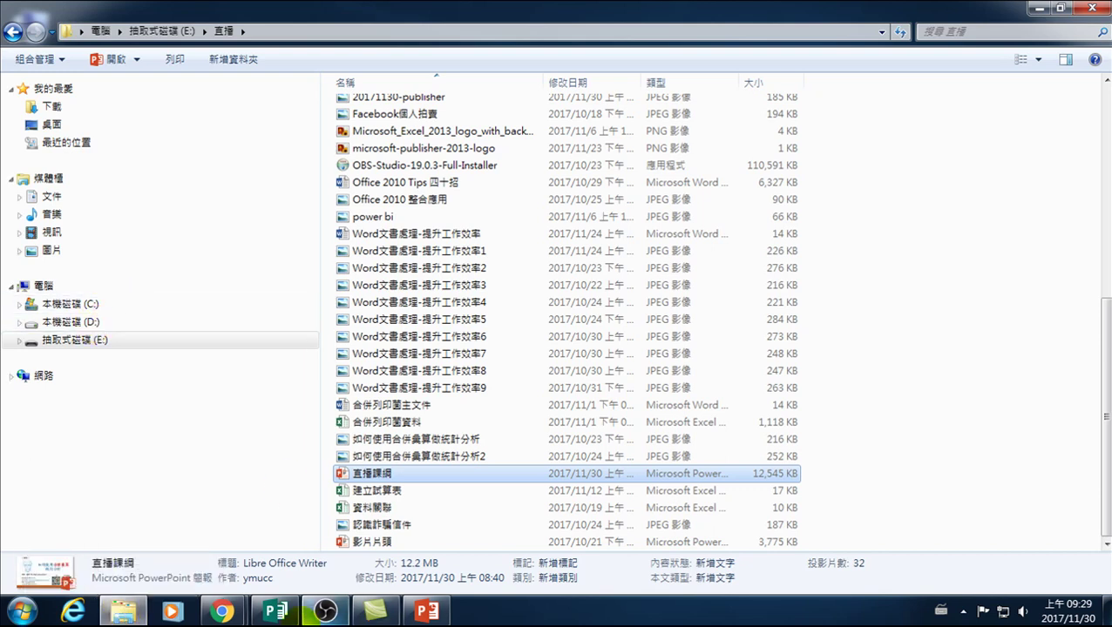
click(272, 611)
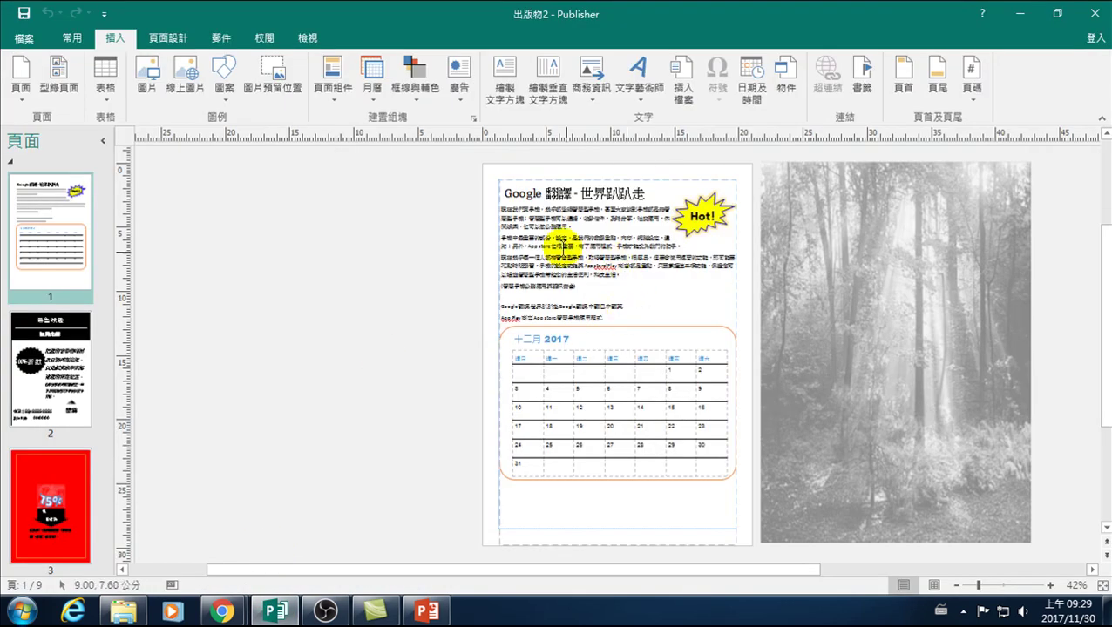
click(571, 257)
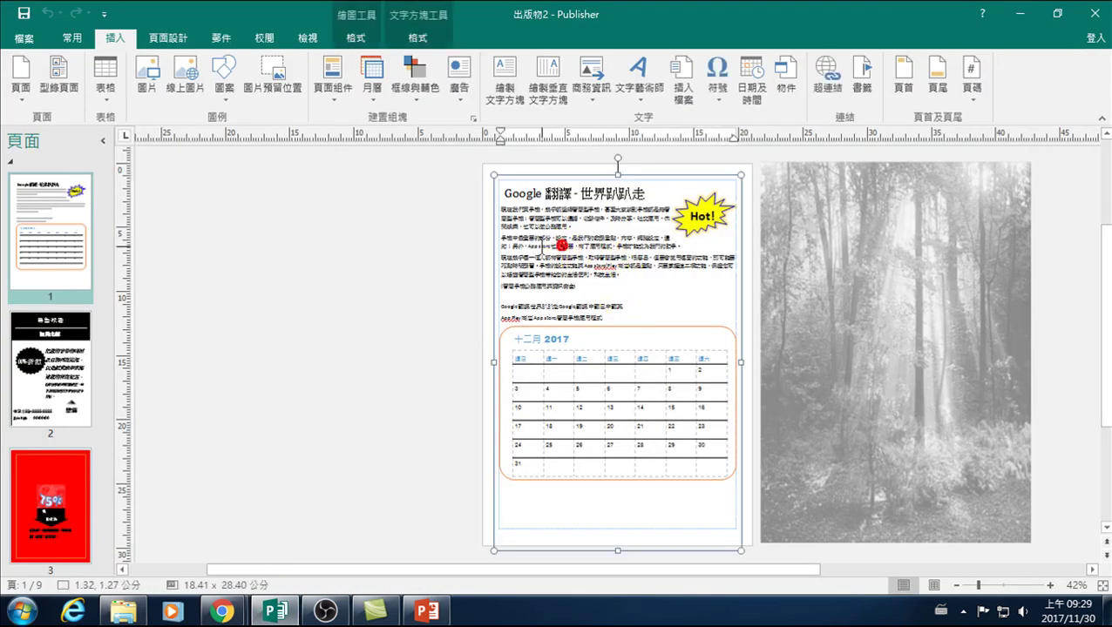
click(72, 37)
click(206, 67)
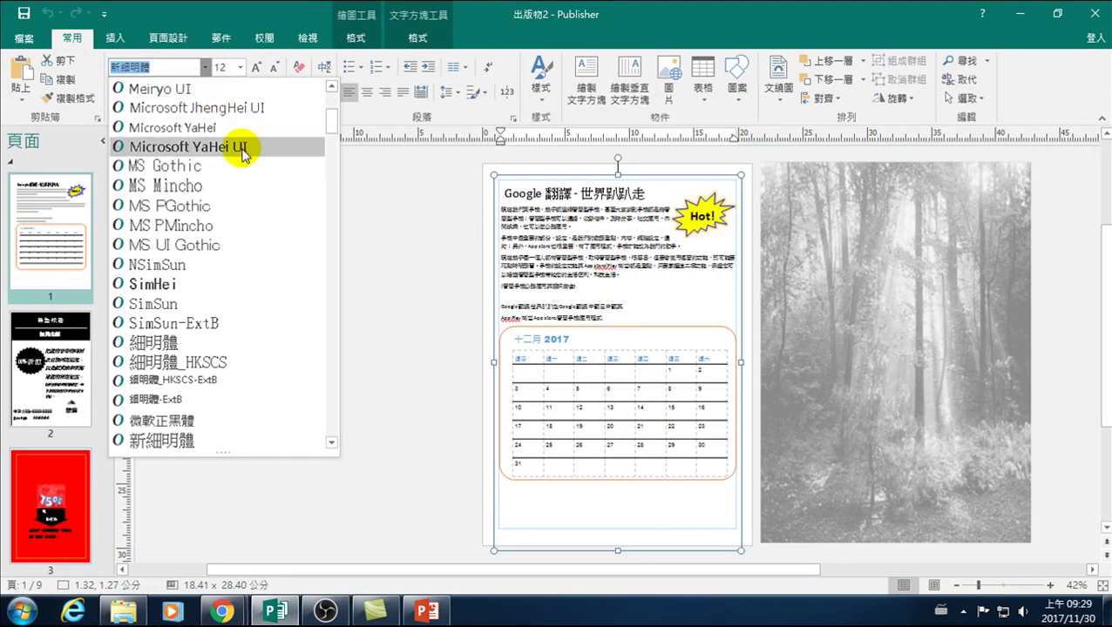
scroll(219, 161, up, 4)
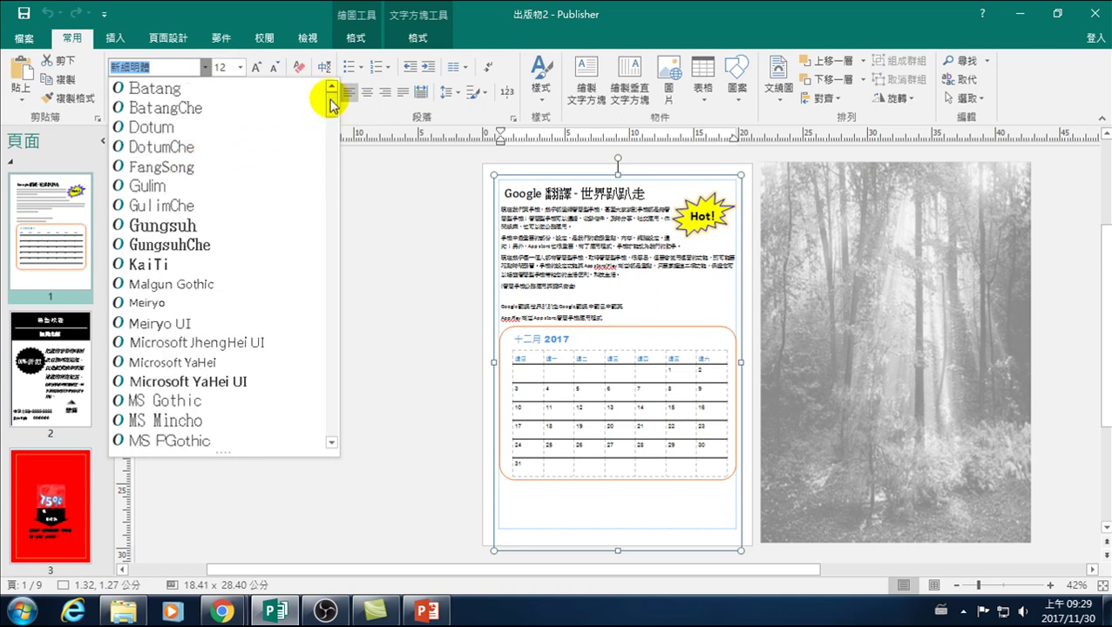
drag(331, 100, 338, 135)
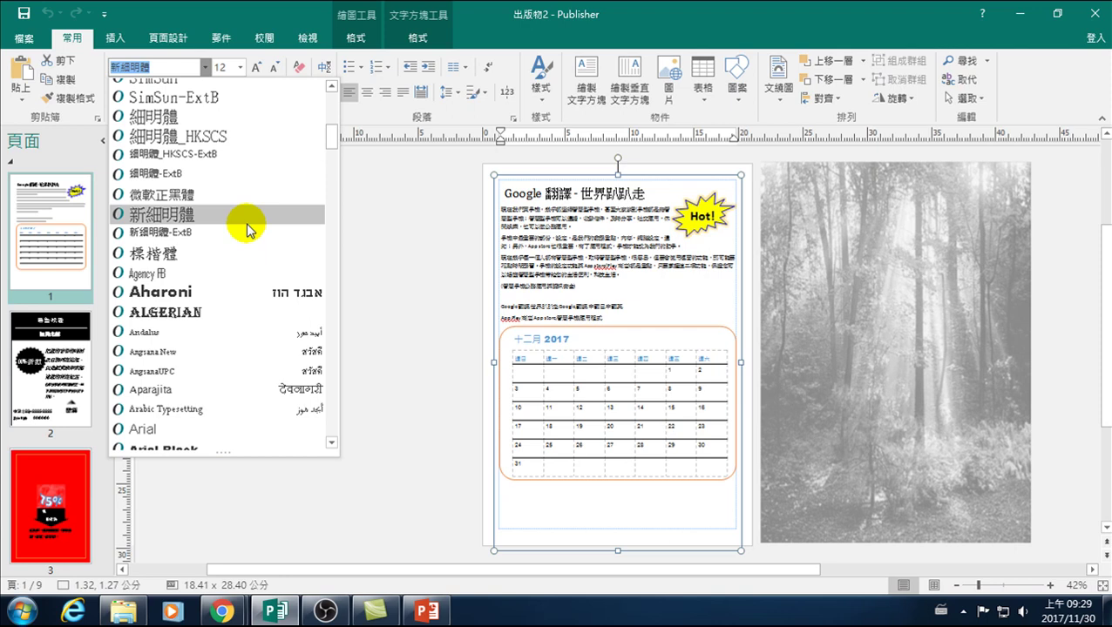
drag(334, 137, 336, 98)
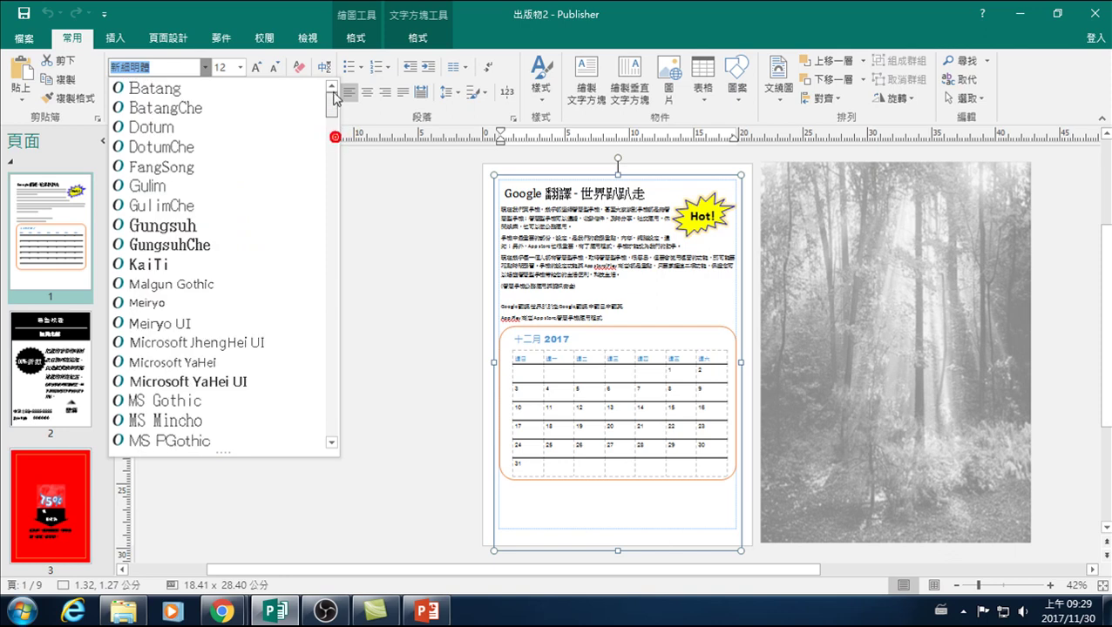
click(410, 353)
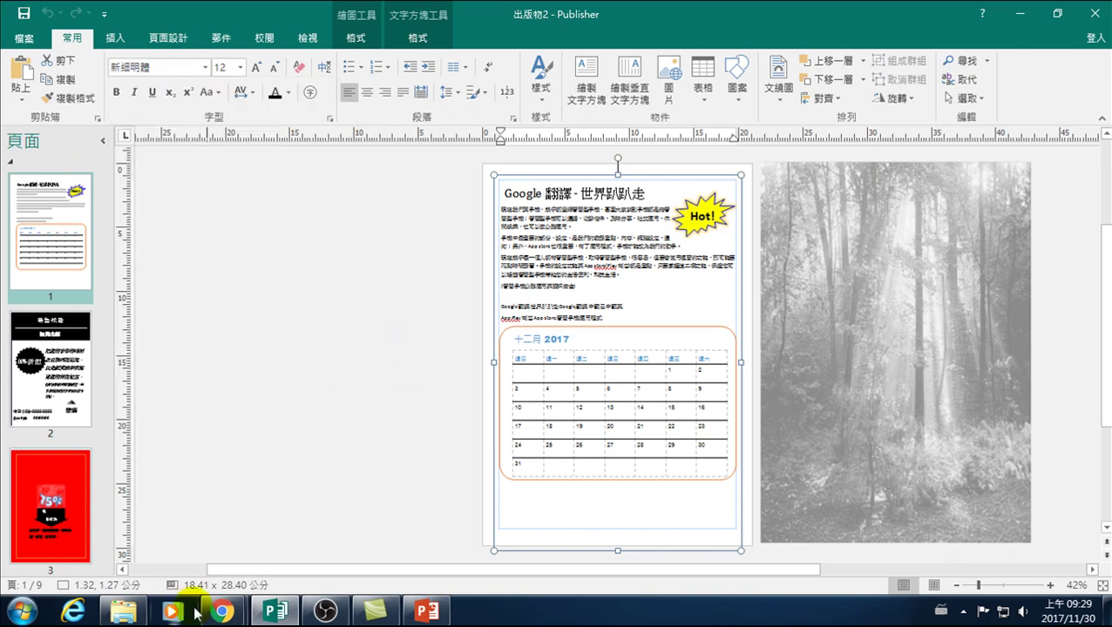
click(221, 614)
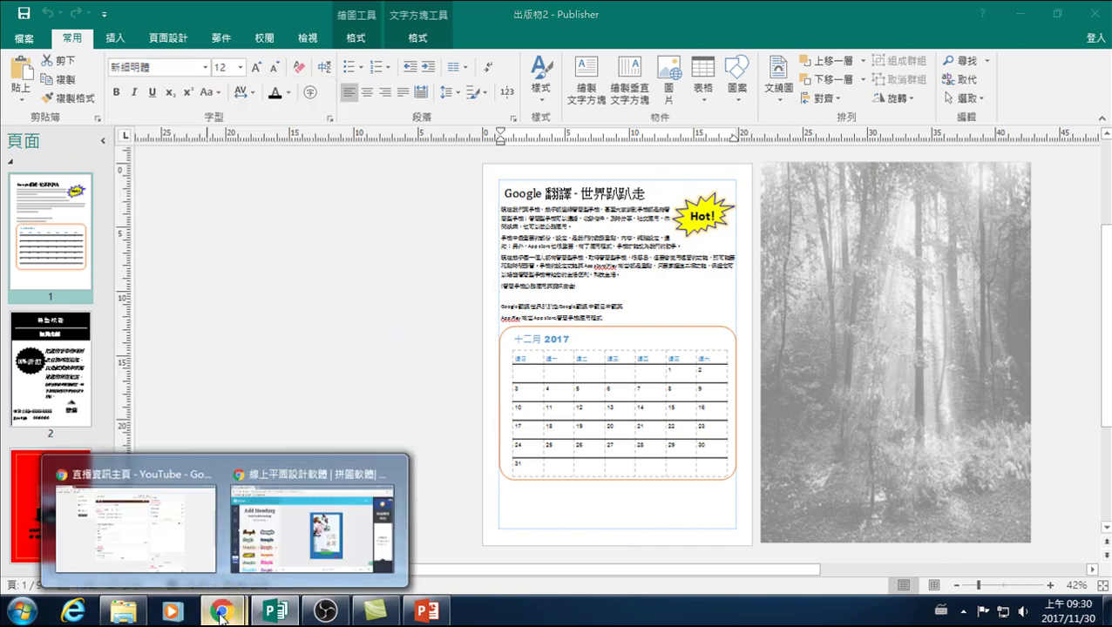
Step: Open a new maximized Chrome window and sign out of the Google account
right_click(221, 615)
click(210, 529)
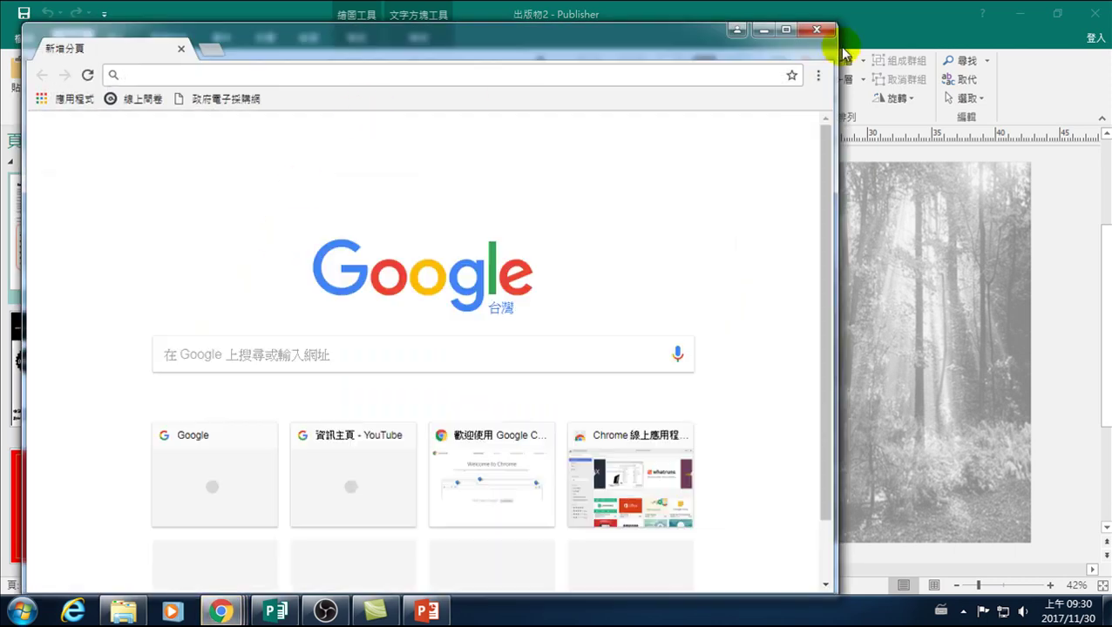
click(785, 30)
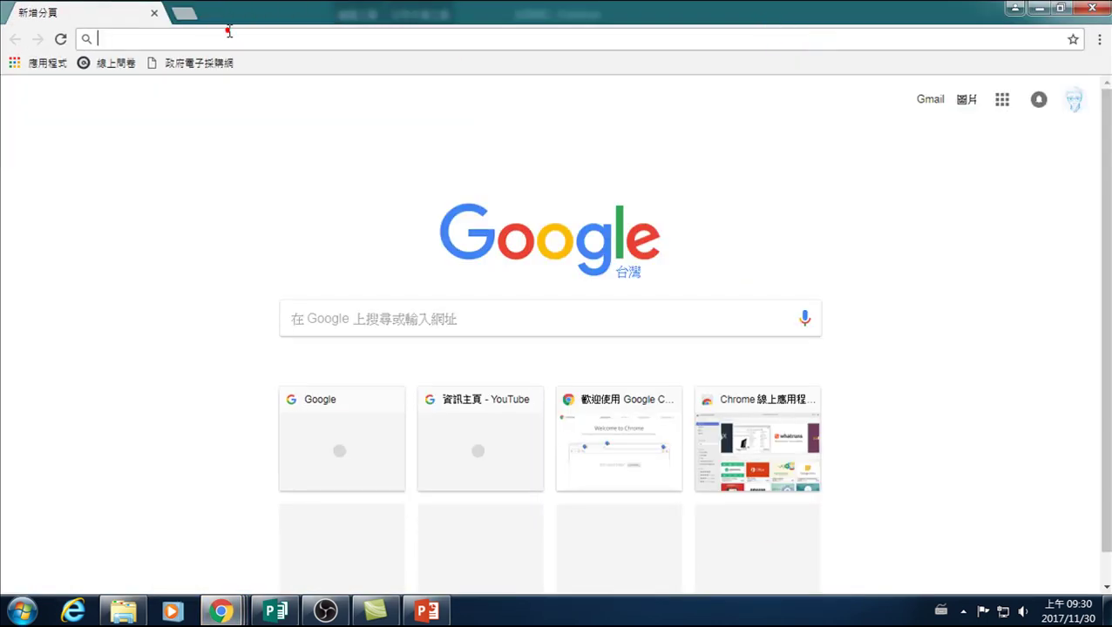
click(1073, 99)
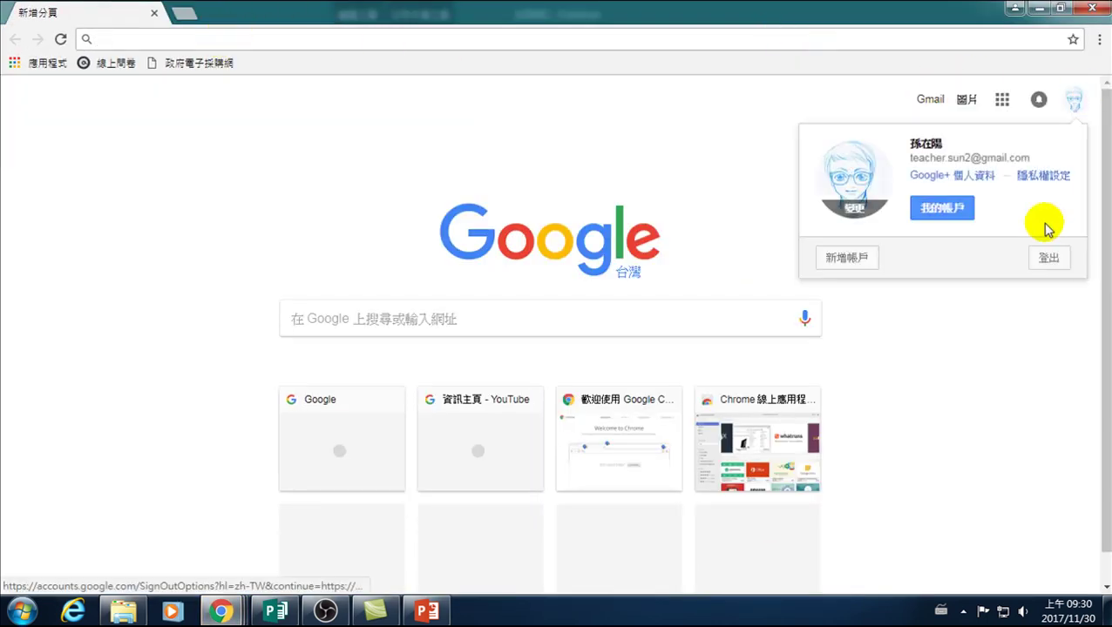
click(1054, 258)
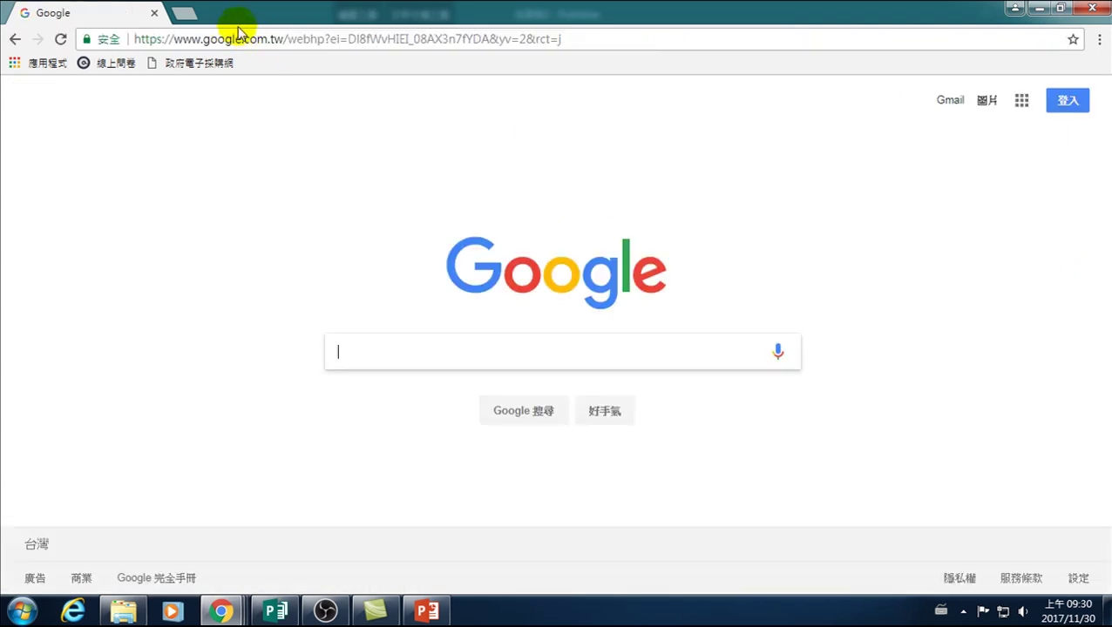
click(242, 39)
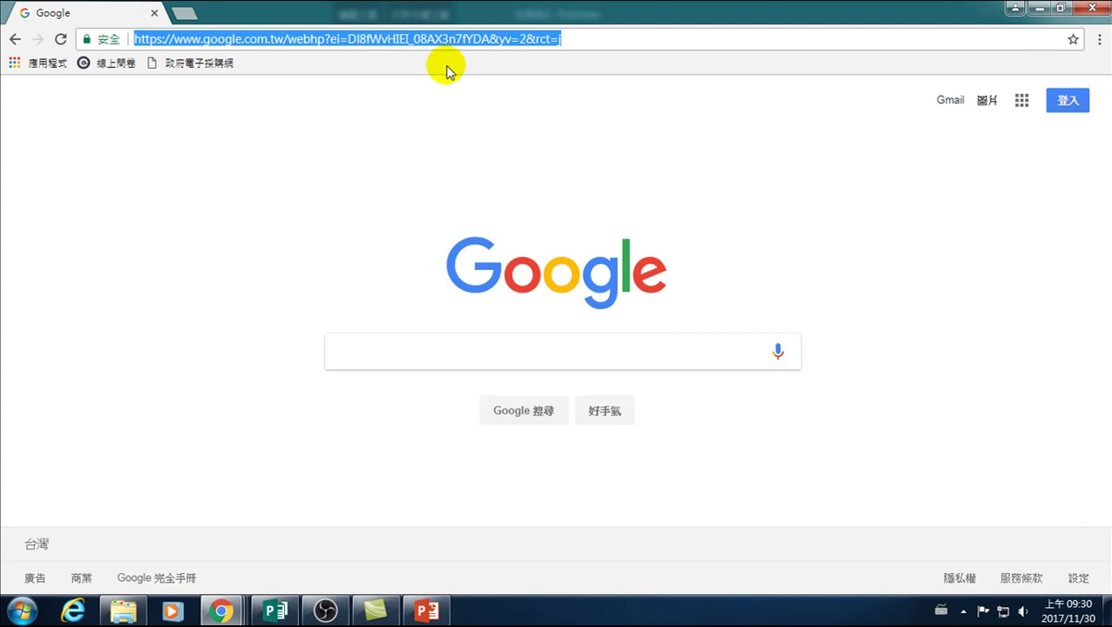
text(https://pion)
key(BackSpace)
key(BackSpace)
key(BackSpace)
key(BackSpace)
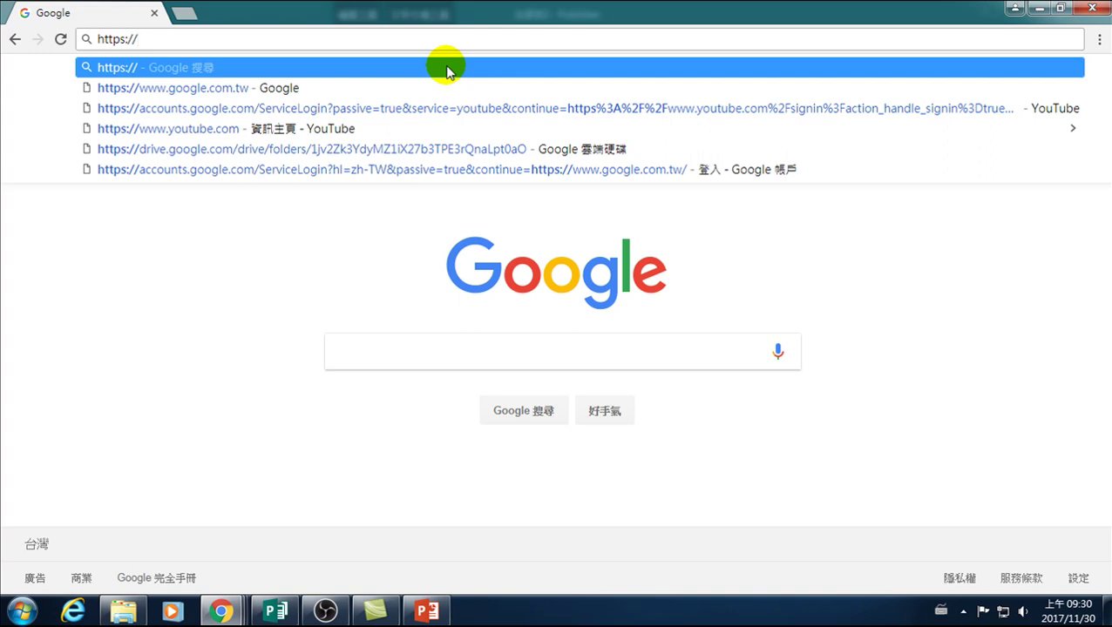
Step: Load the short link goo.gl/ytzRxT to open the published course sheet
text(g)
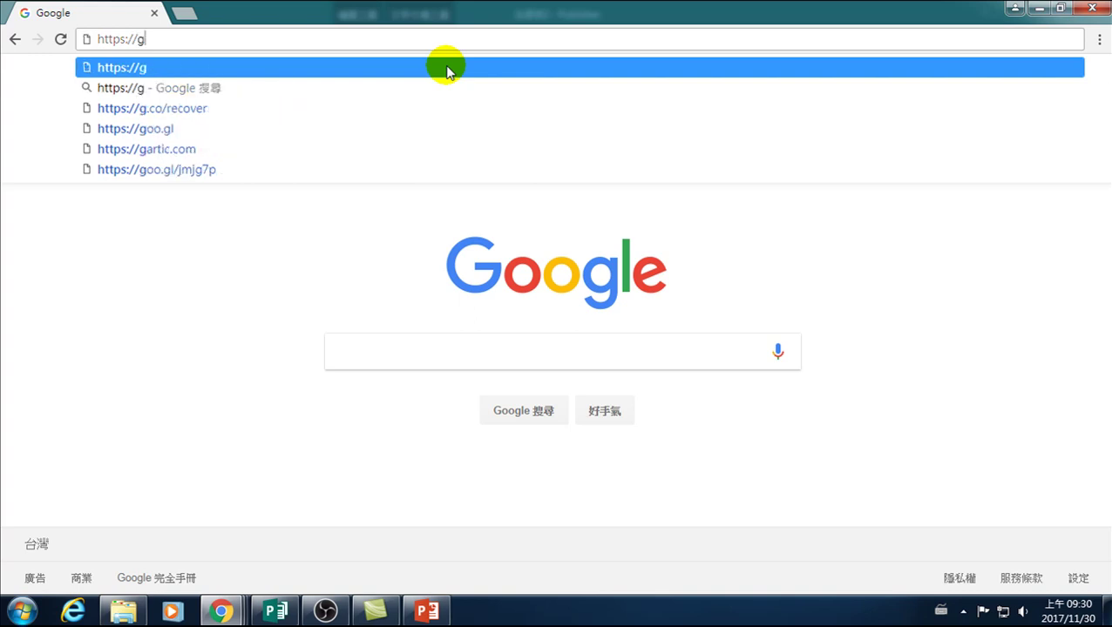
text(oo.gl)
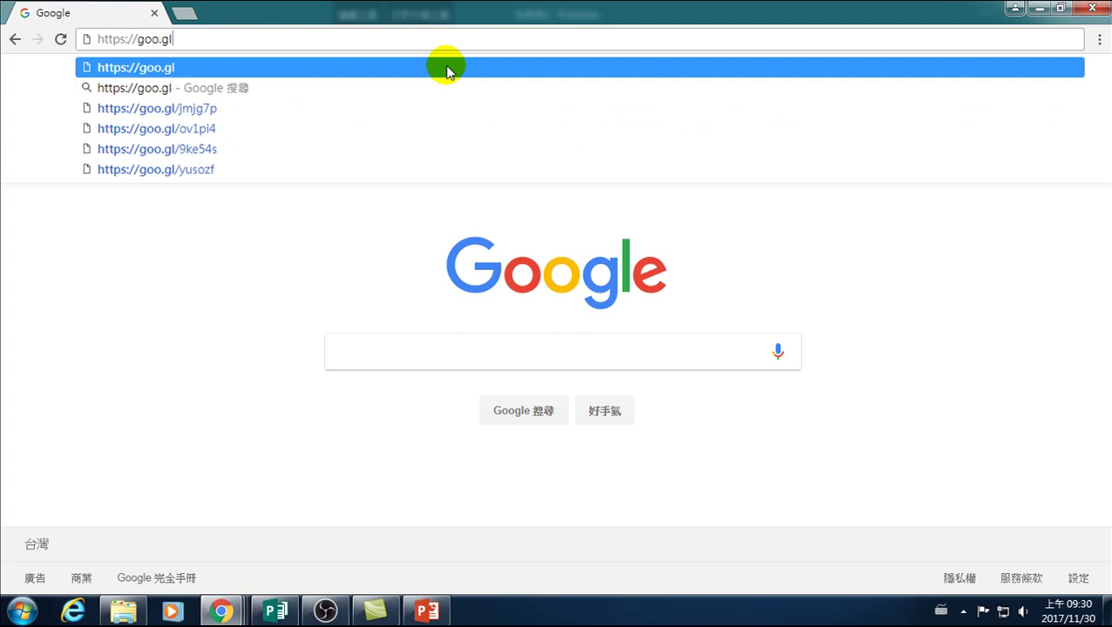
text(/y)
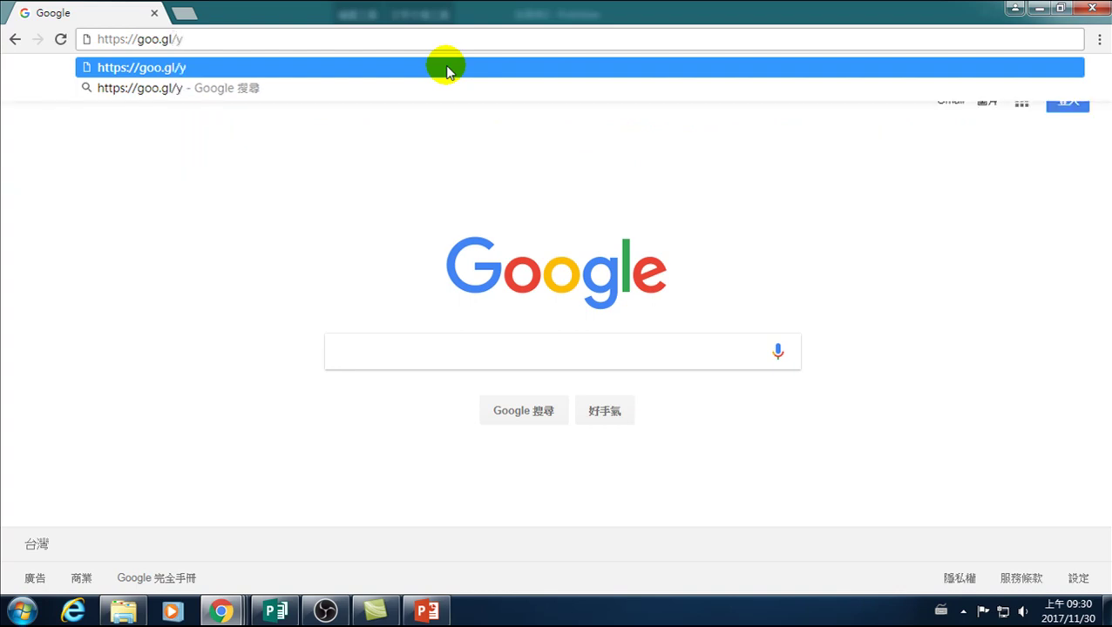
text(tzRxt)
key(BackSpace)
text(T)
key(Return)
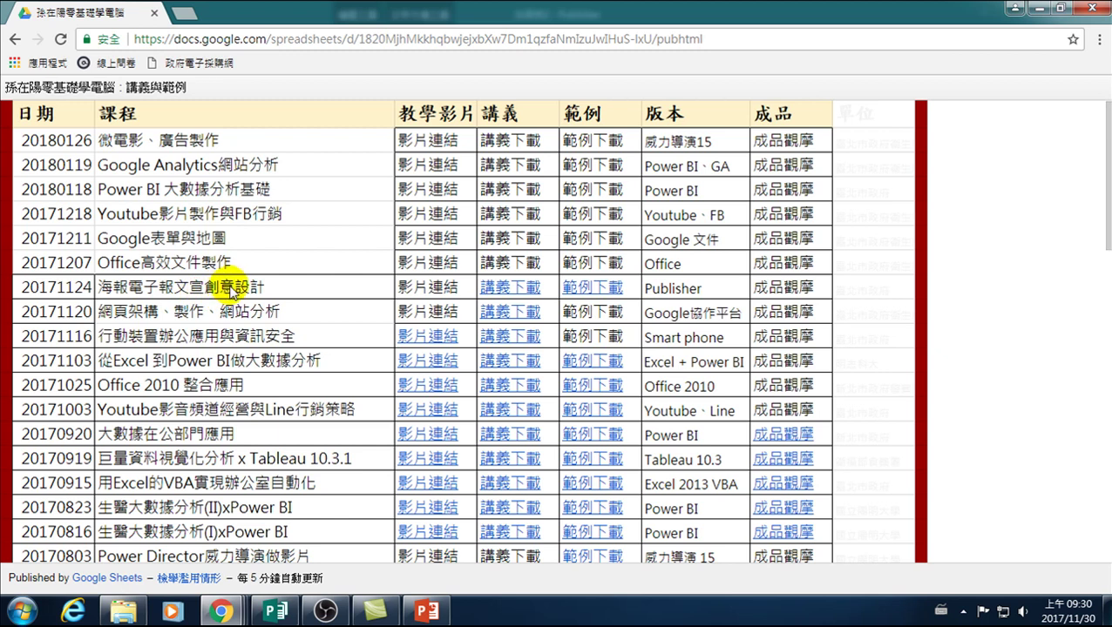
Step: Download NotoSerifCJKtc-hinted.zip from the 20171124 row's 範例下載 Drive folder despite the scan warning
click(596, 289)
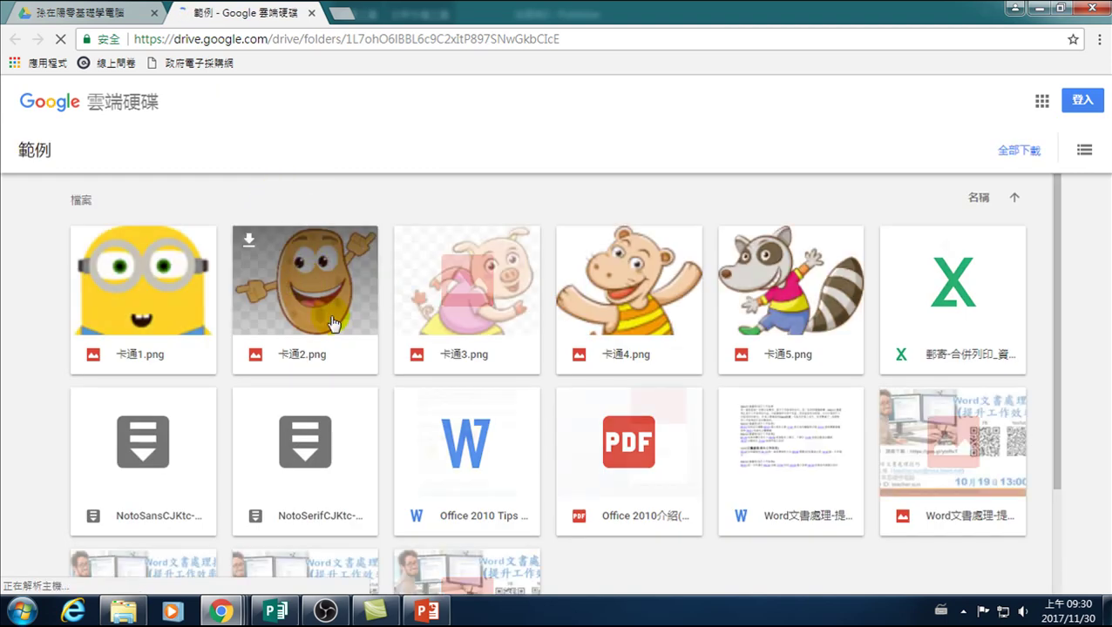
scroll(351, 442, down, 1)
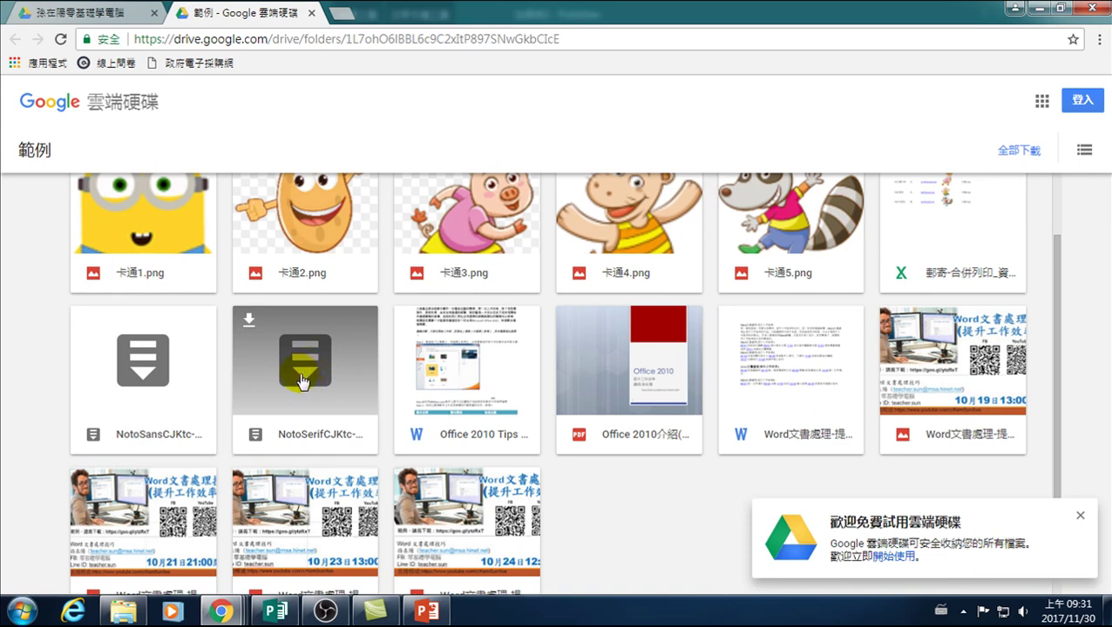
click(248, 320)
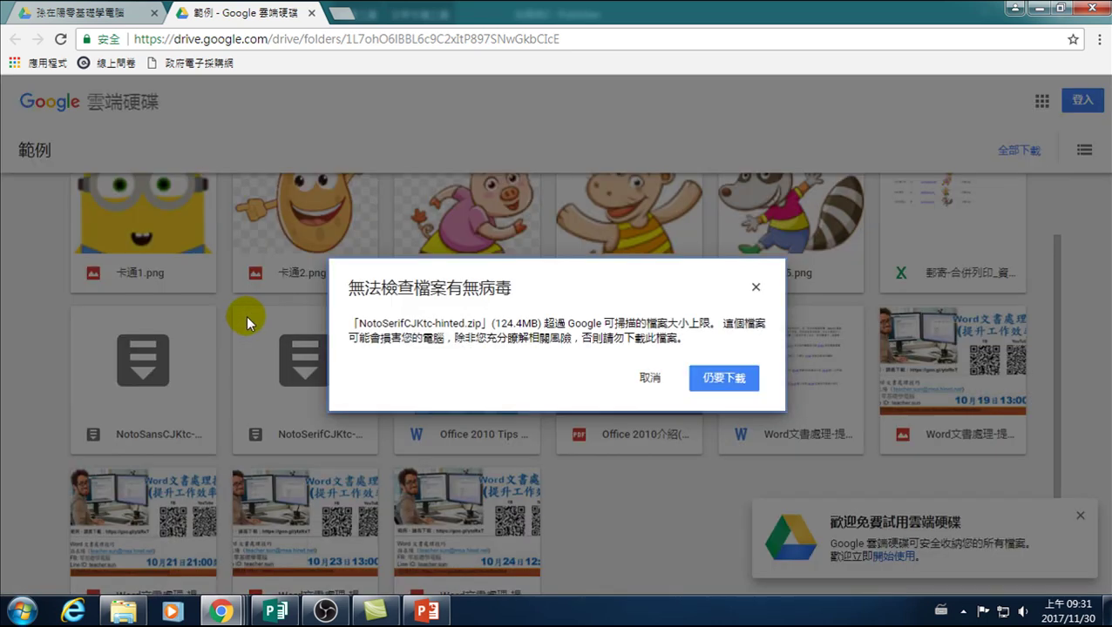
click(723, 377)
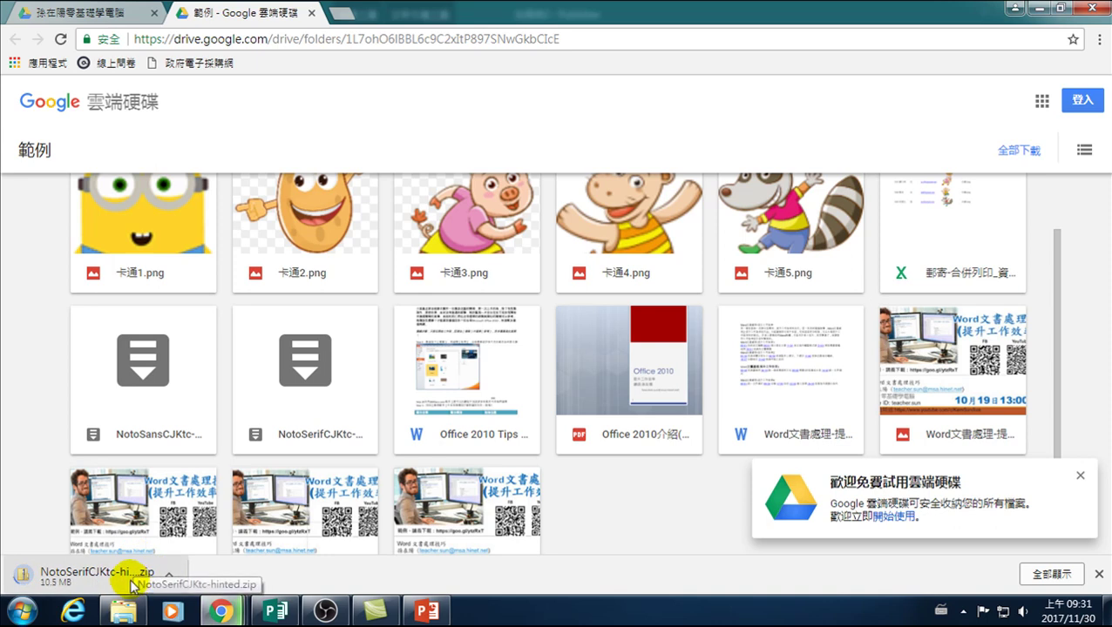
Step: Open another new Chrome window from the taskbar jump list
mouse_move(225, 614)
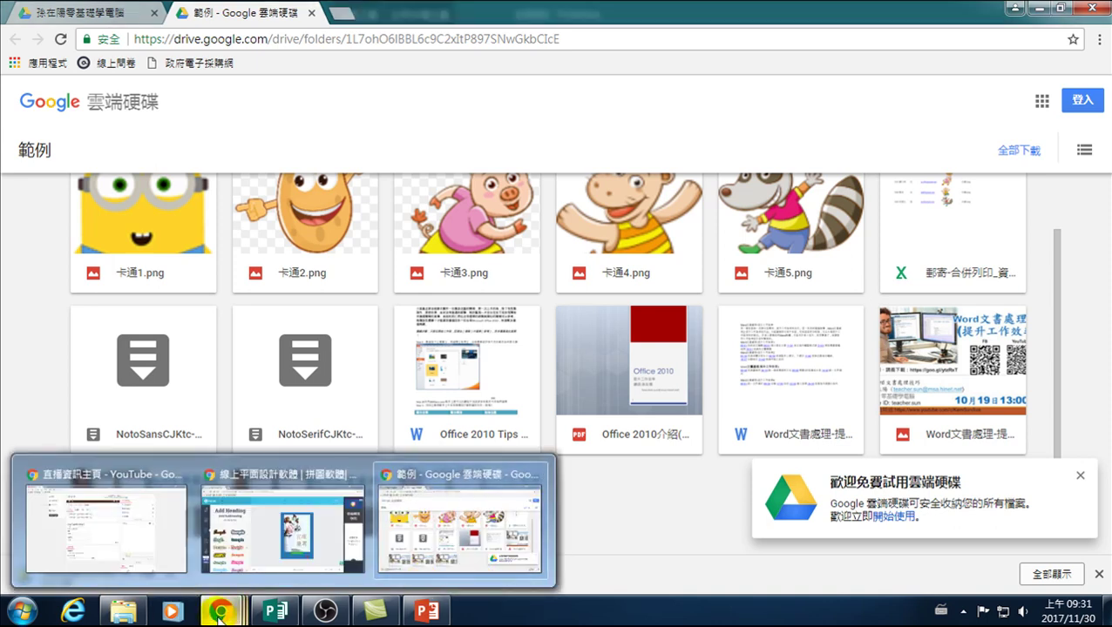
right_click(218, 614)
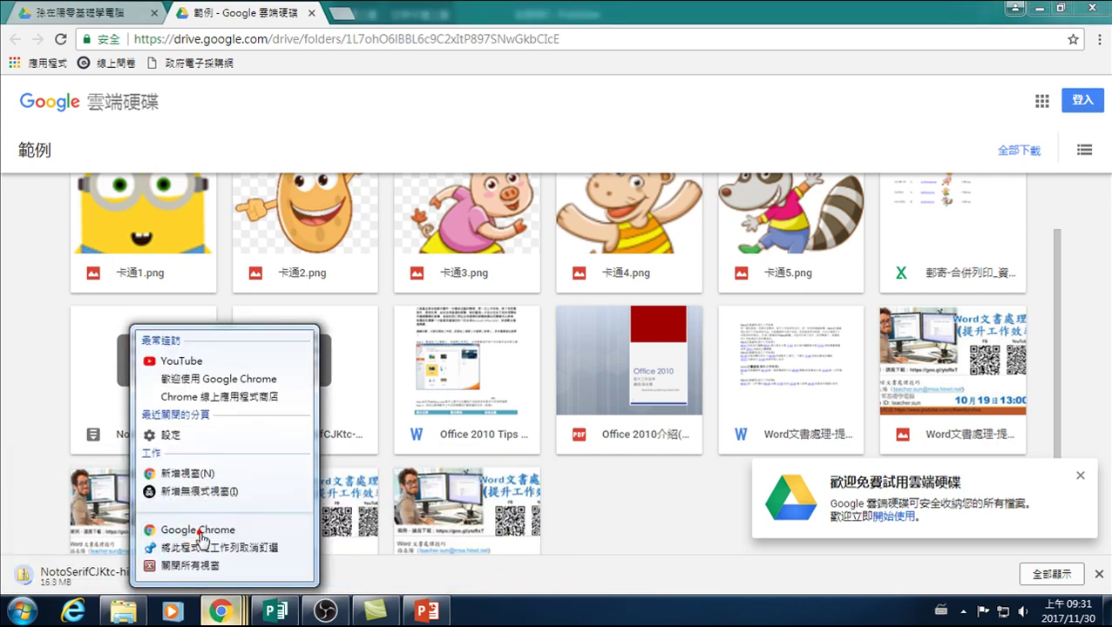
click(200, 531)
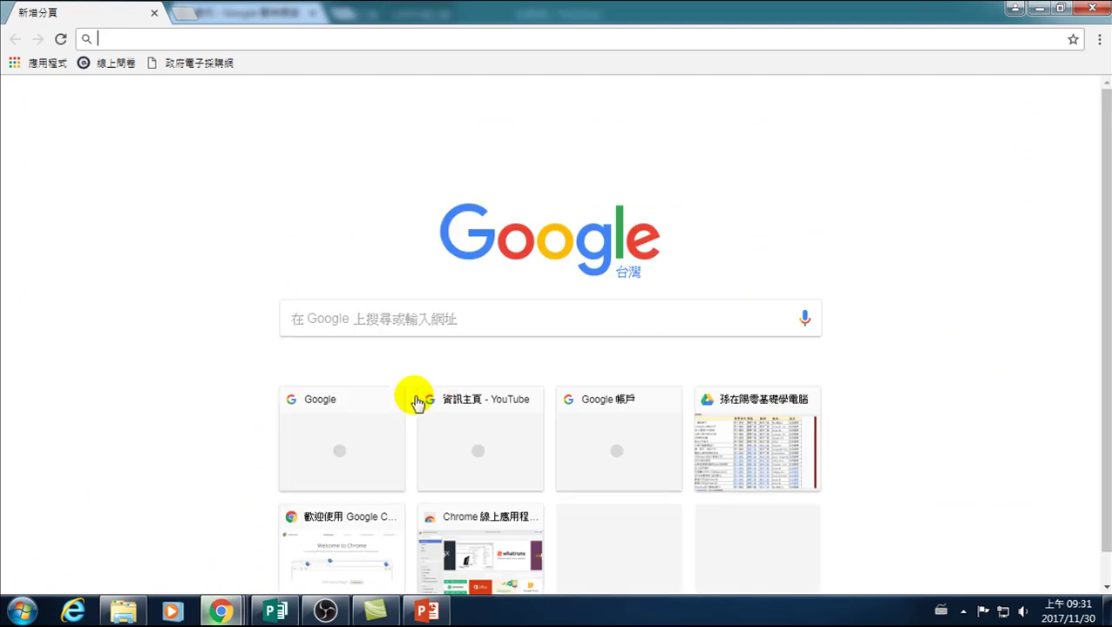
Step: Search Google for 中文字型+免費 using Chinese input
click(421, 316)
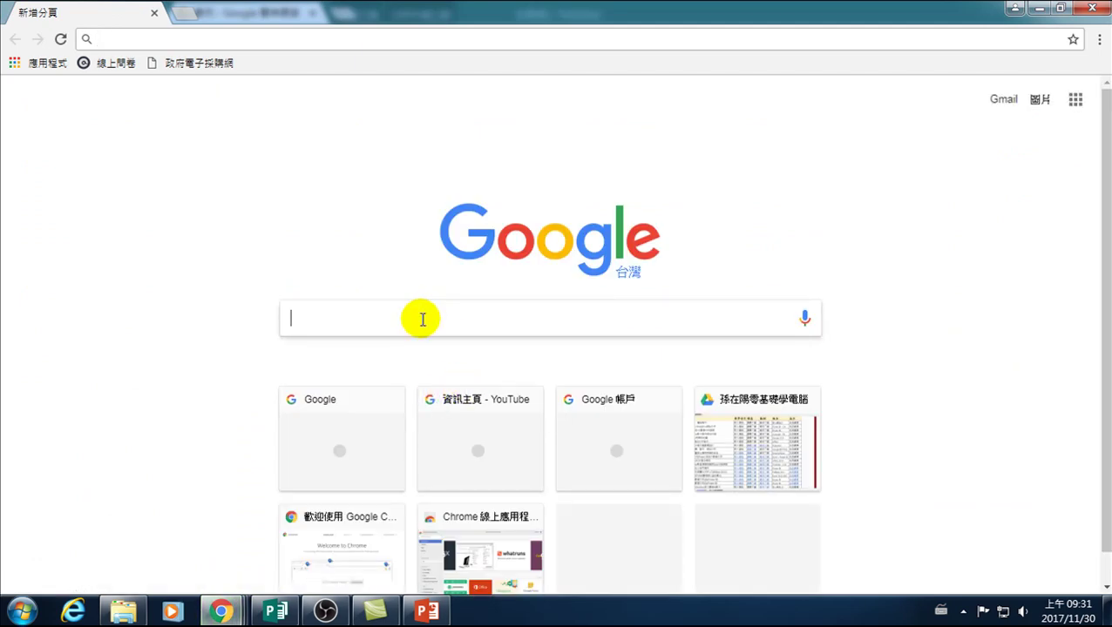
text(n)
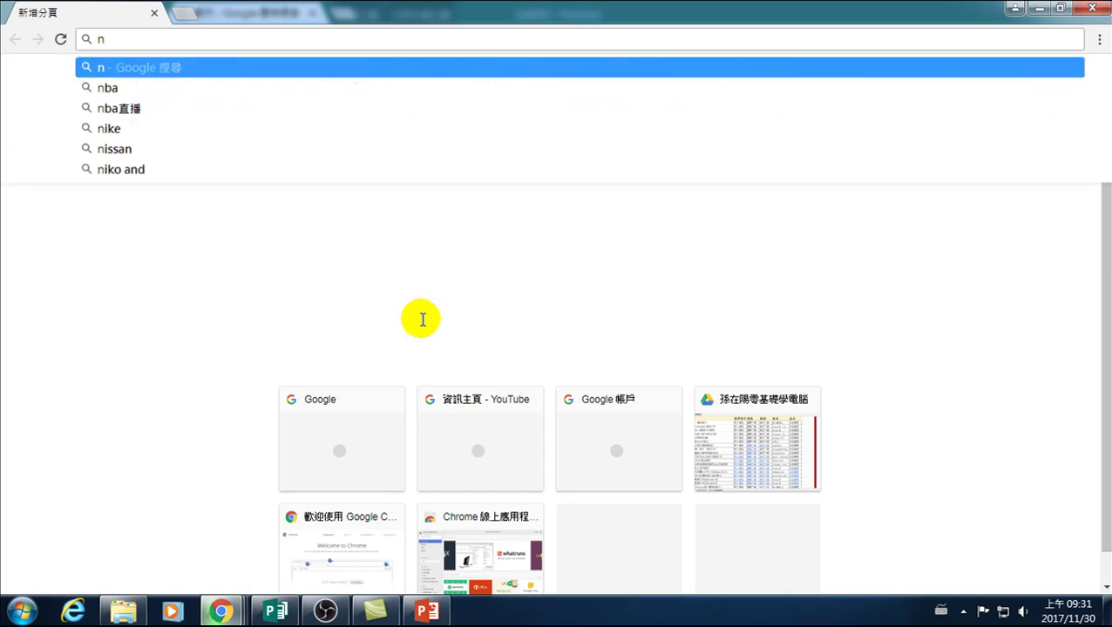
key(BackSpace)
key(ctrl+shift)
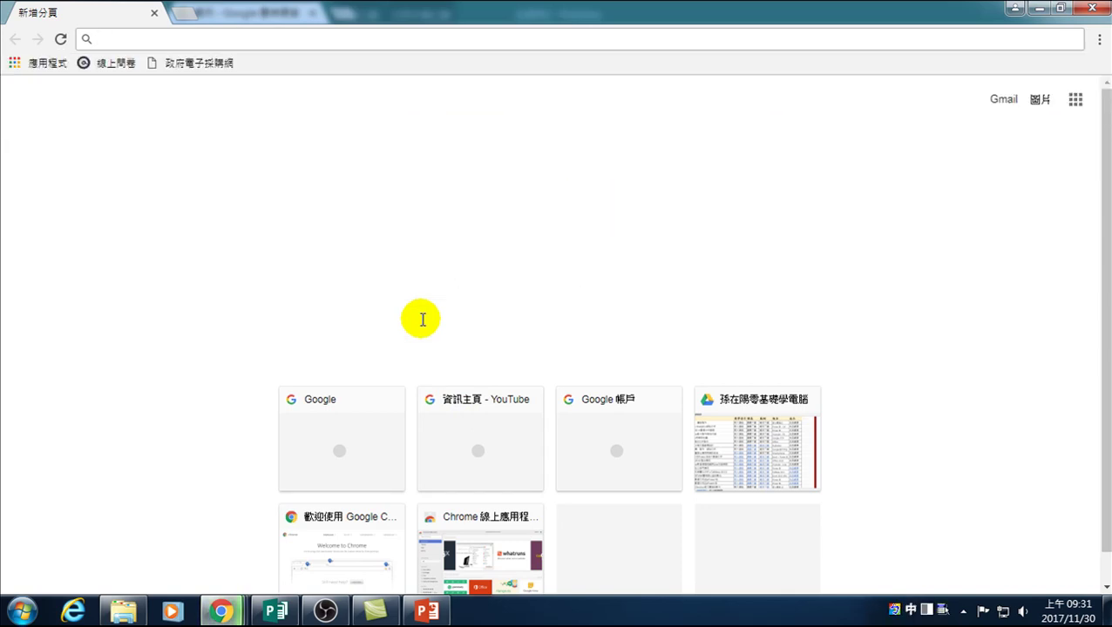
text(中文)
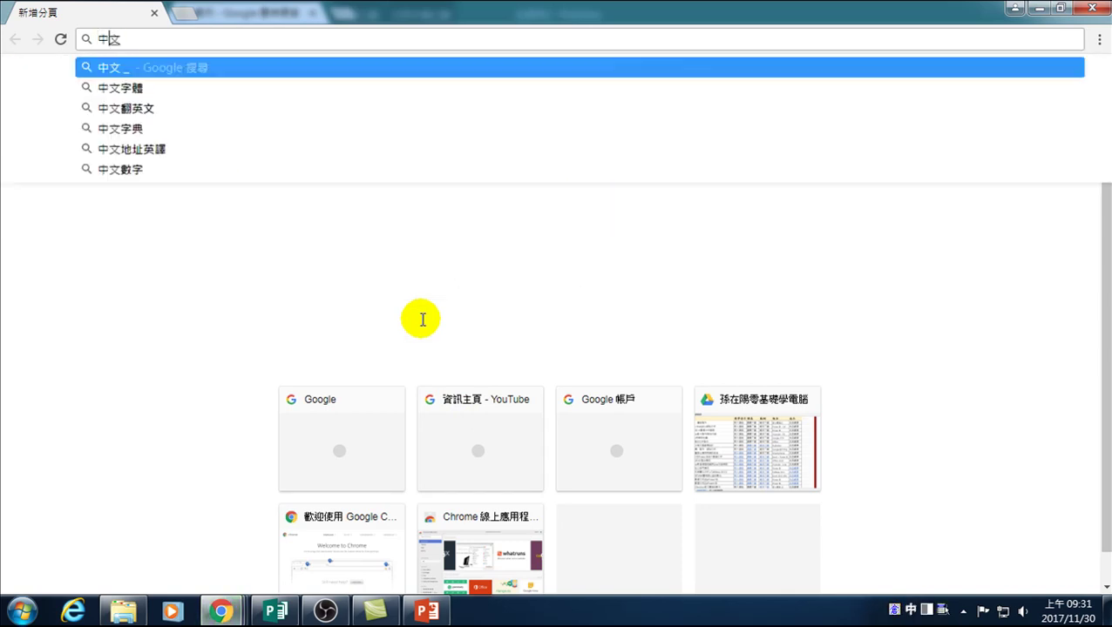
text(字型+)
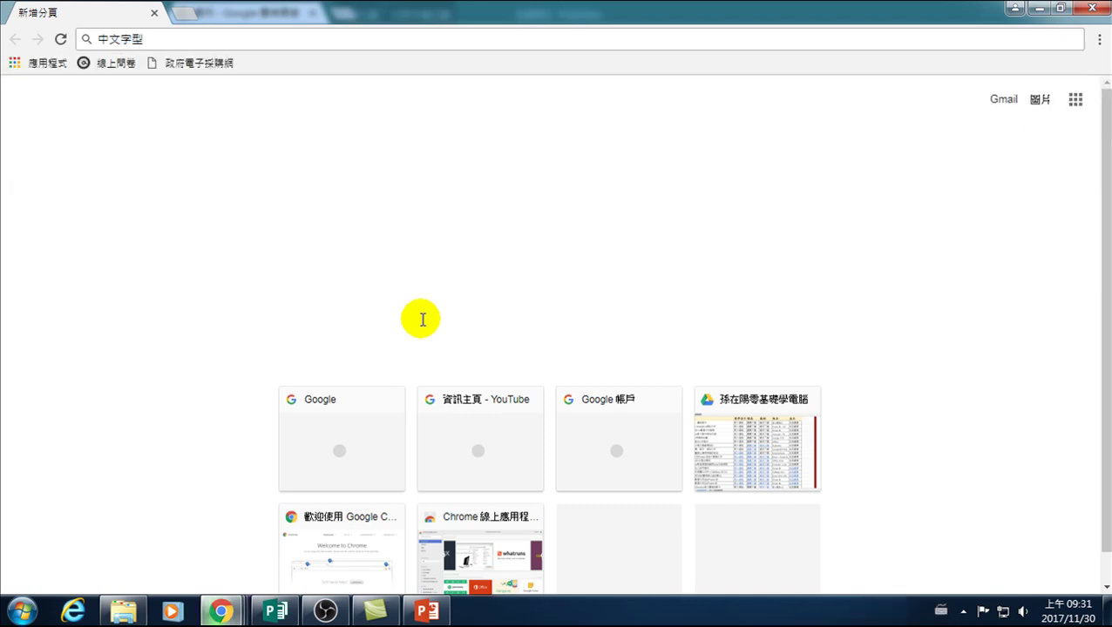
text(免)
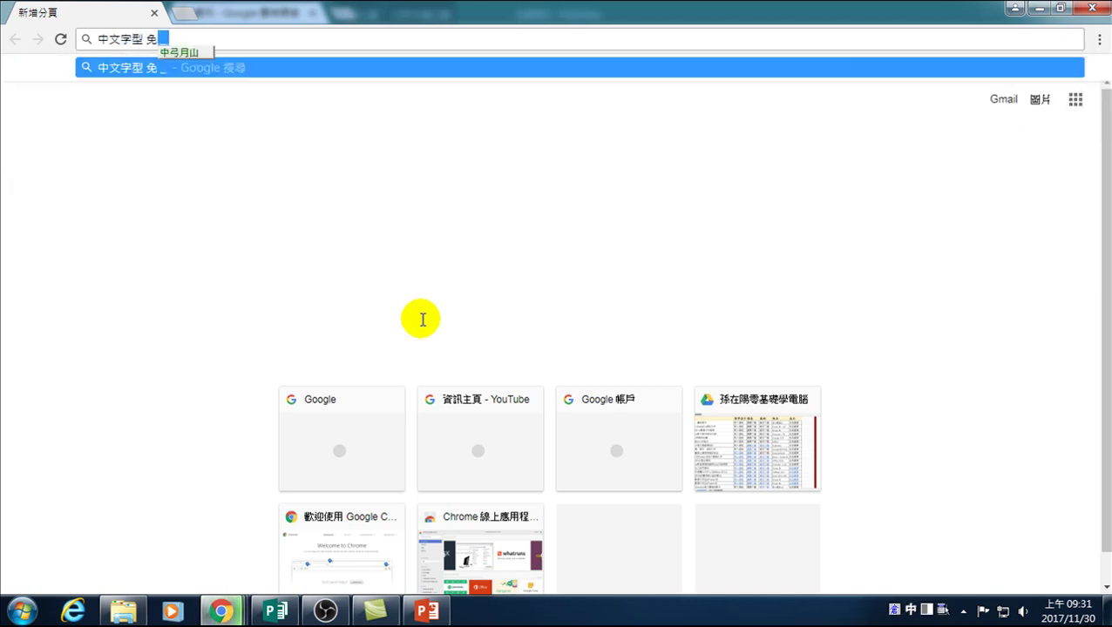
text(費)
key(Return)
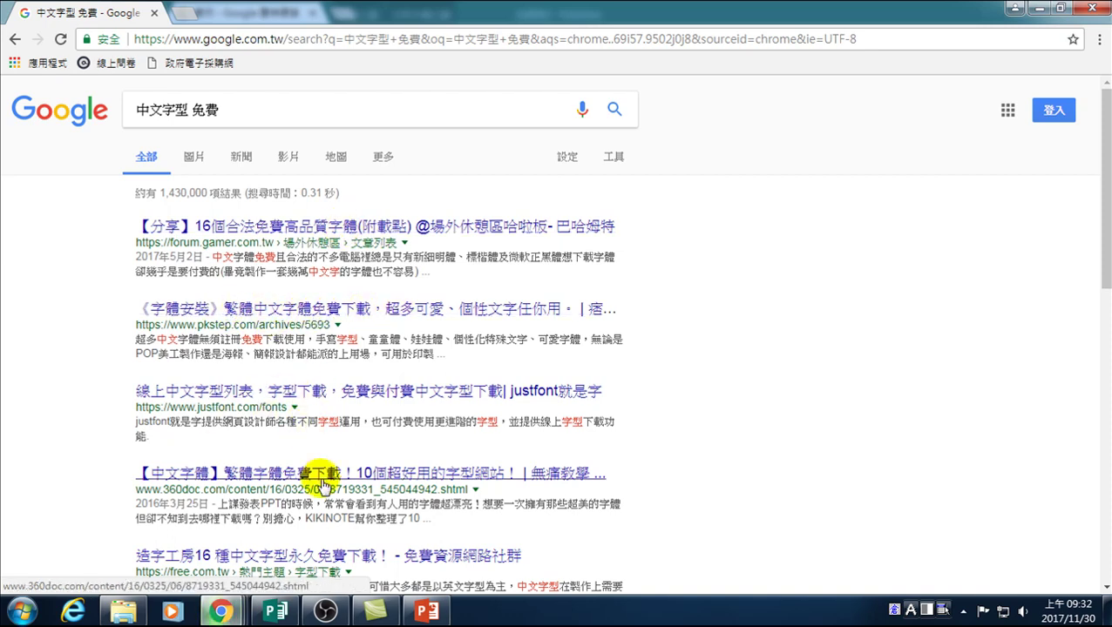
Step: Read the 思源柔黑體 free font article down to its download links, then minimize it
scroll(322, 482, down, 1)
scroll(314, 484, down, 1)
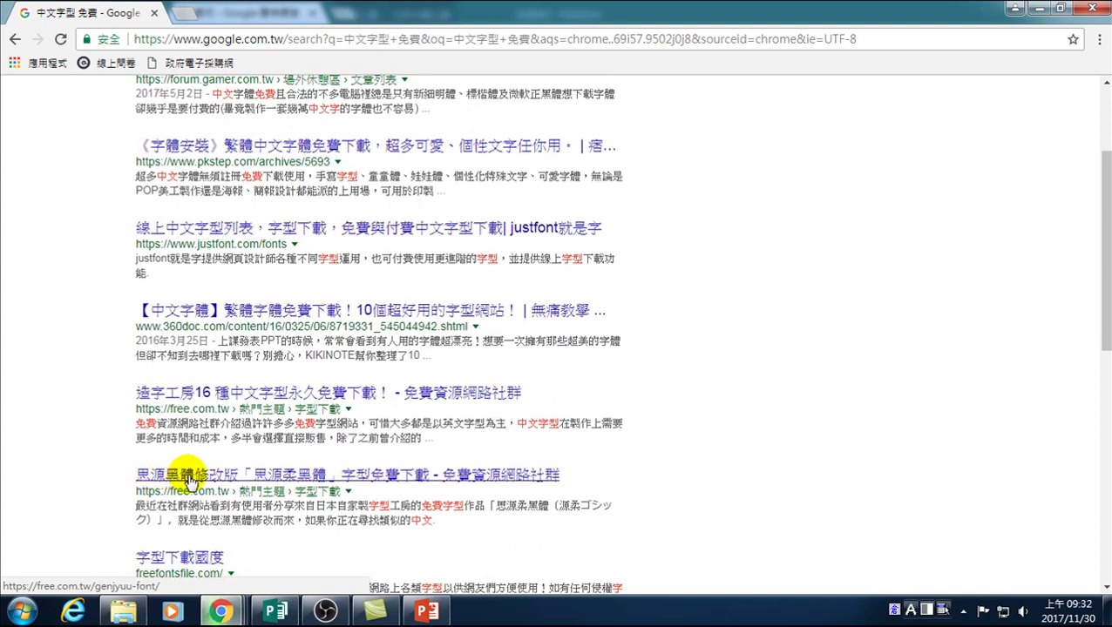
click(389, 482)
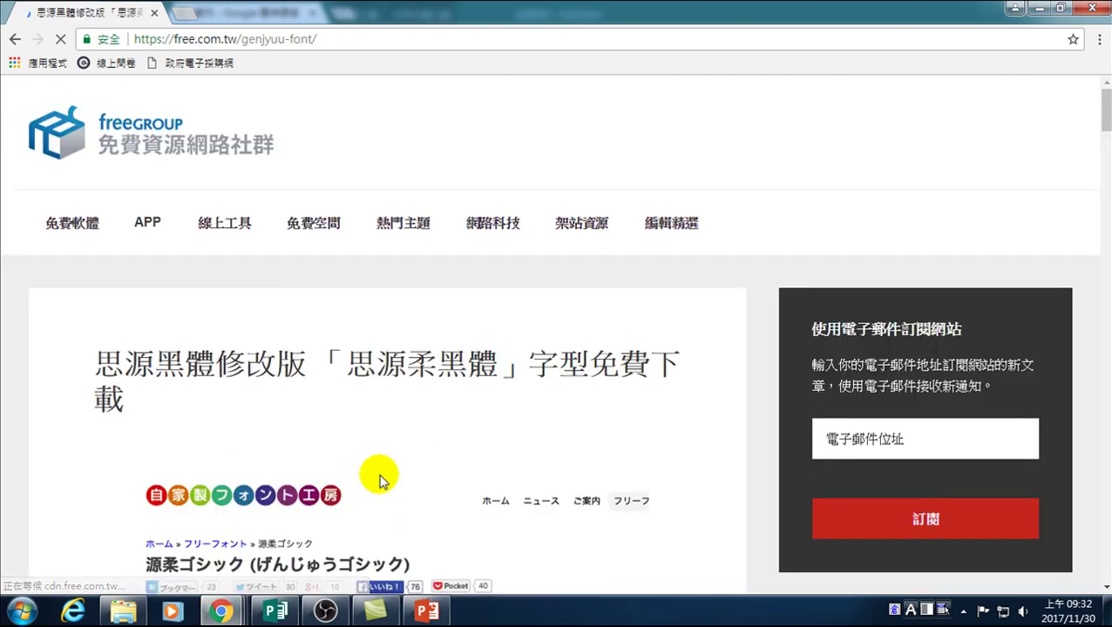
scroll(328, 457, down, 2)
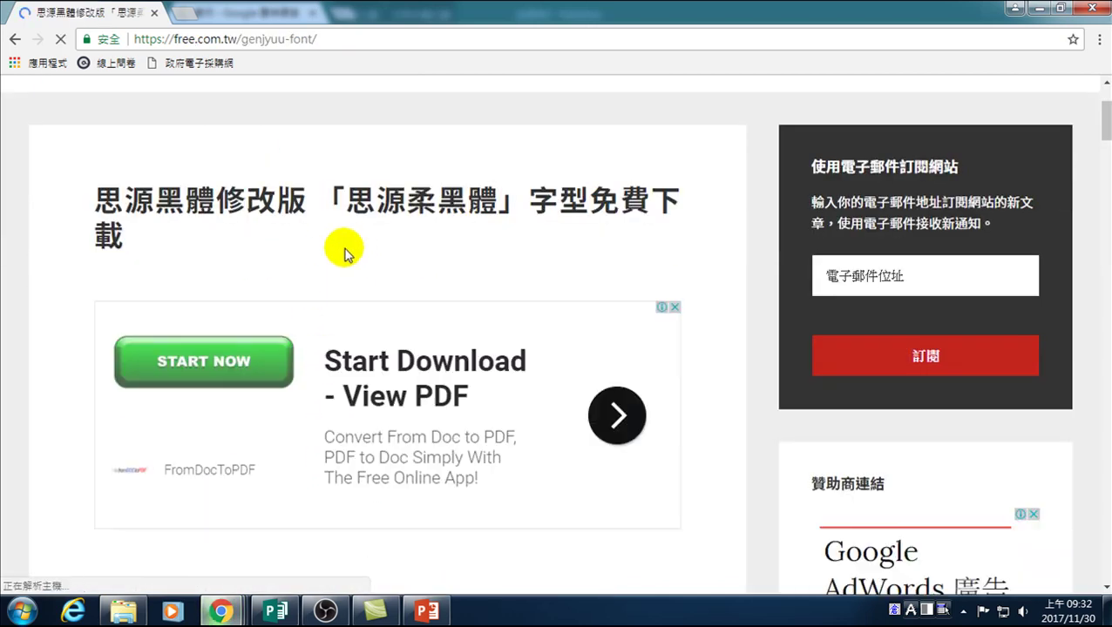
scroll(345, 330, down, 2)
scroll(389, 418, down, 3)
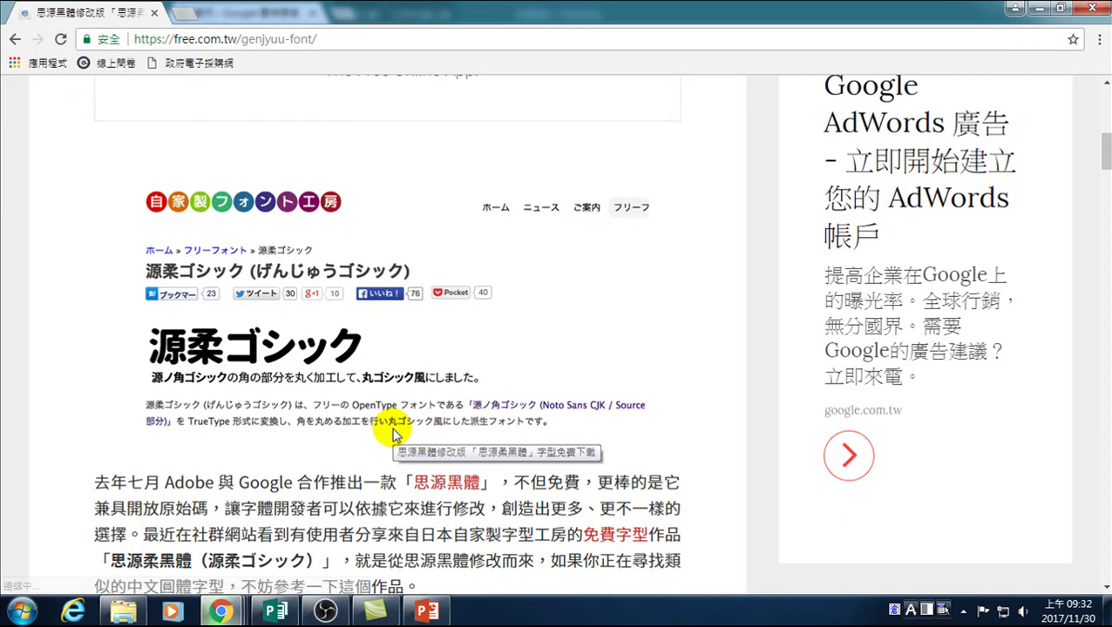
scroll(366, 463, down, 2)
scroll(375, 475, down, 3)
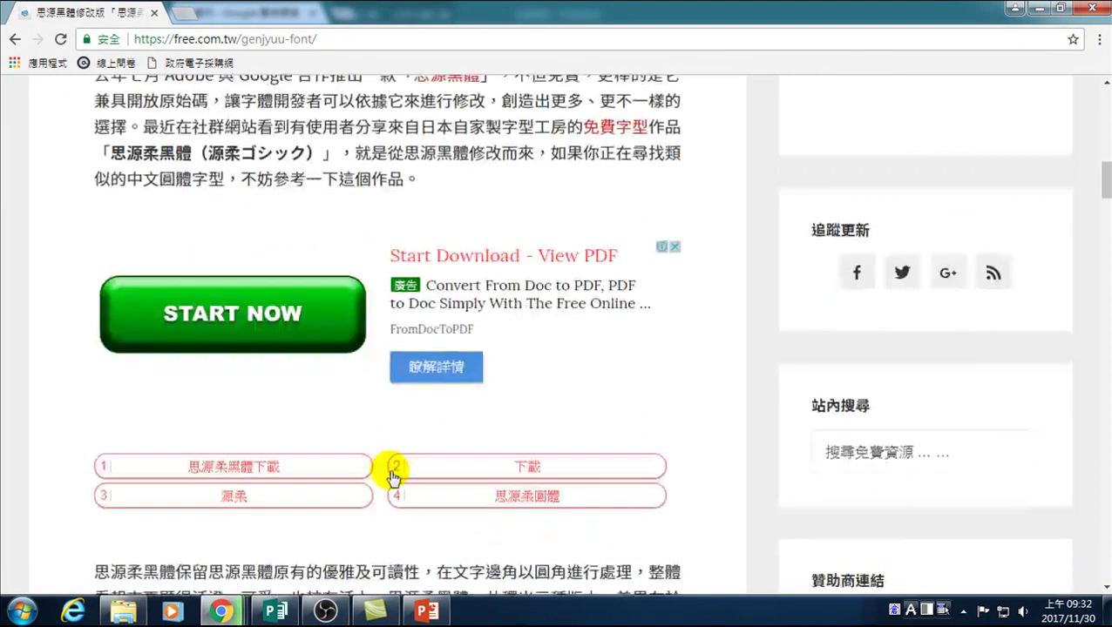
scroll(405, 471, down, 1)
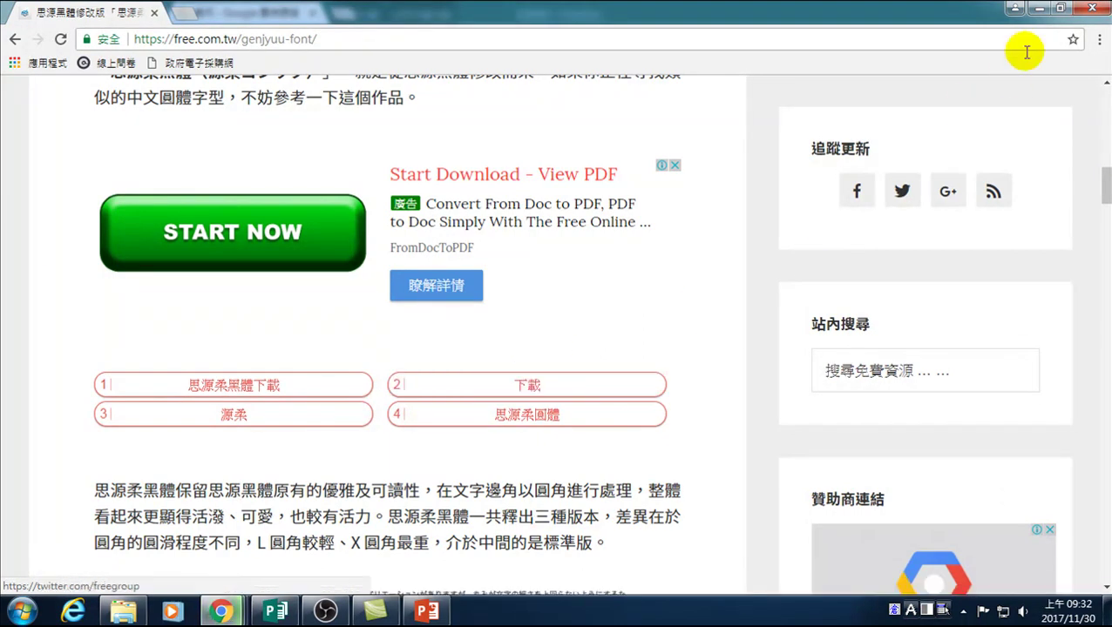
click(1044, 10)
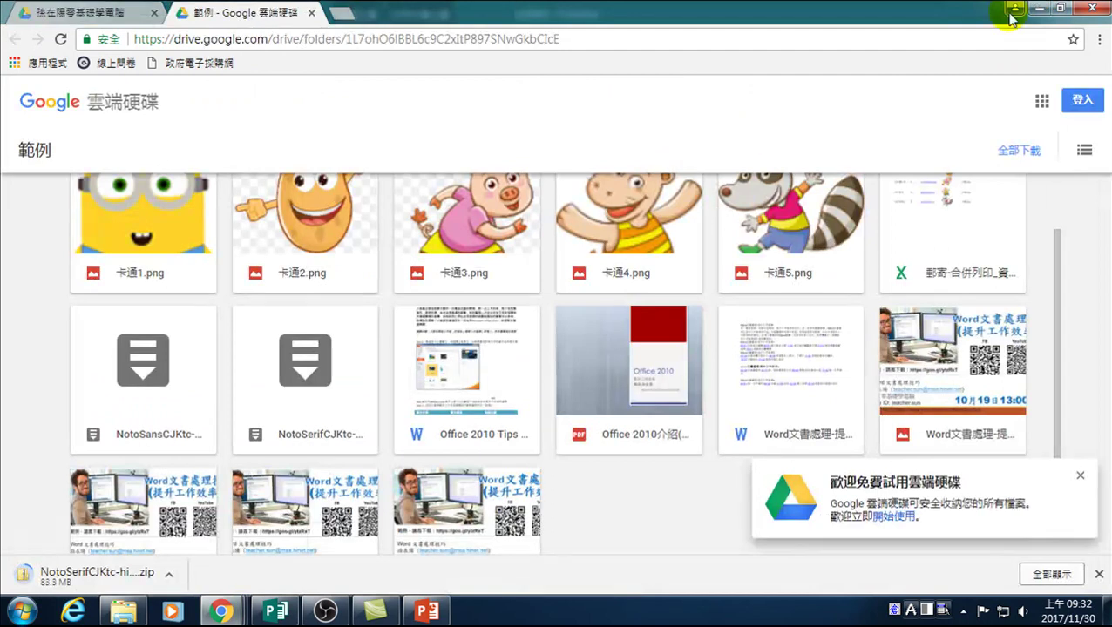
Step: Open Explorer's 下載 folder and let the zip download finish in Chrome
click(1041, 11)
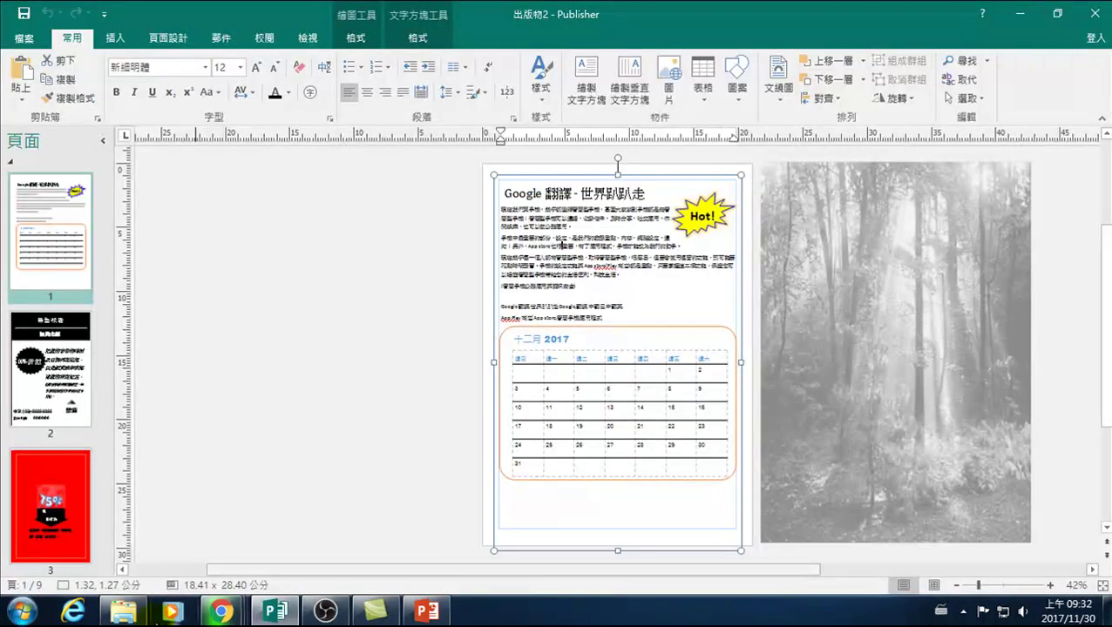
click(123, 612)
click(53, 105)
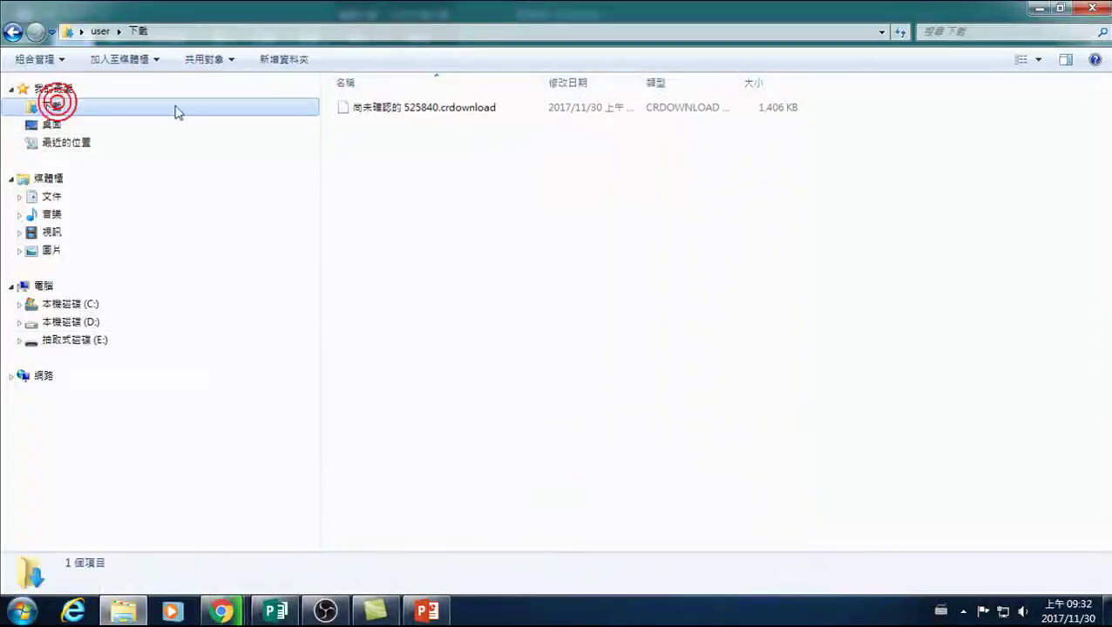
click(221, 610)
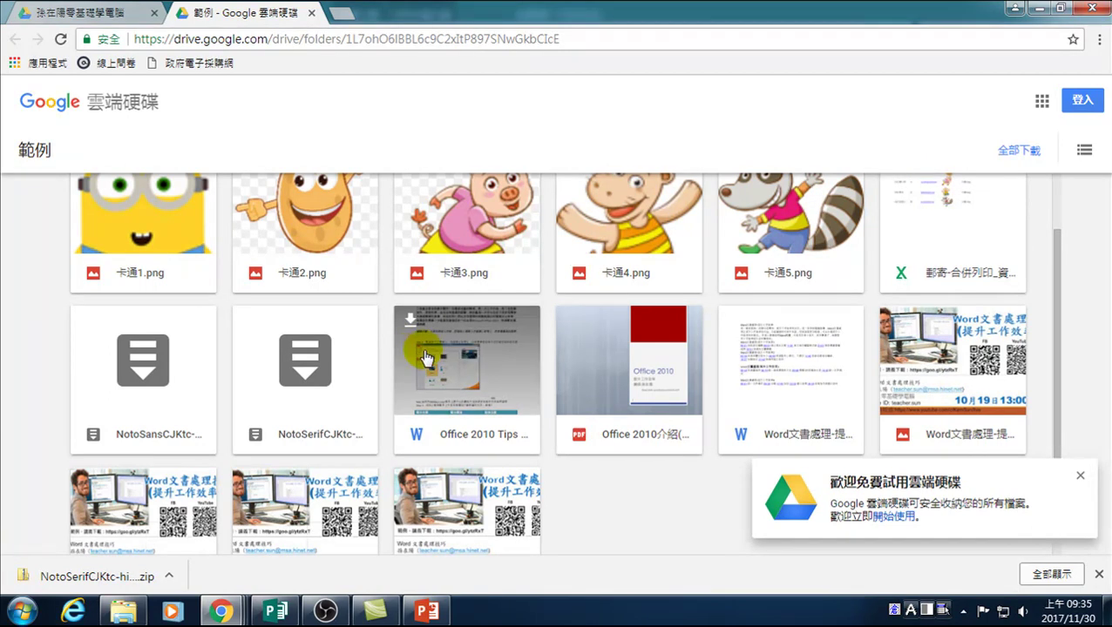
click(1039, 17)
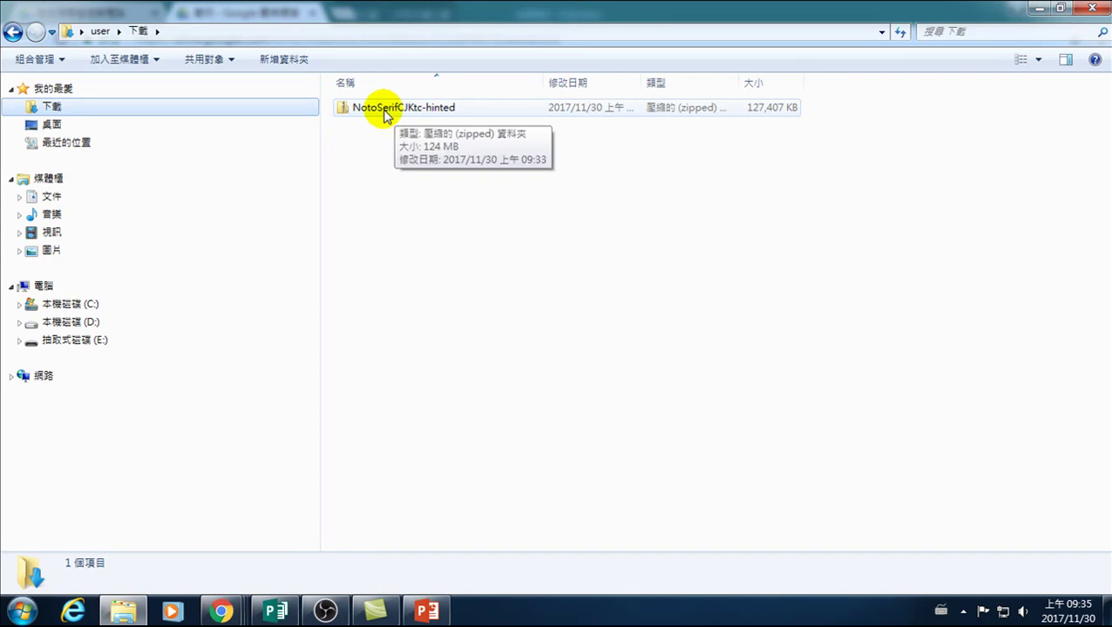
Step: Select the finished 124 MB NotoSerifCJKtc-hinted zip in the 下載 folder
right_click(384, 114)
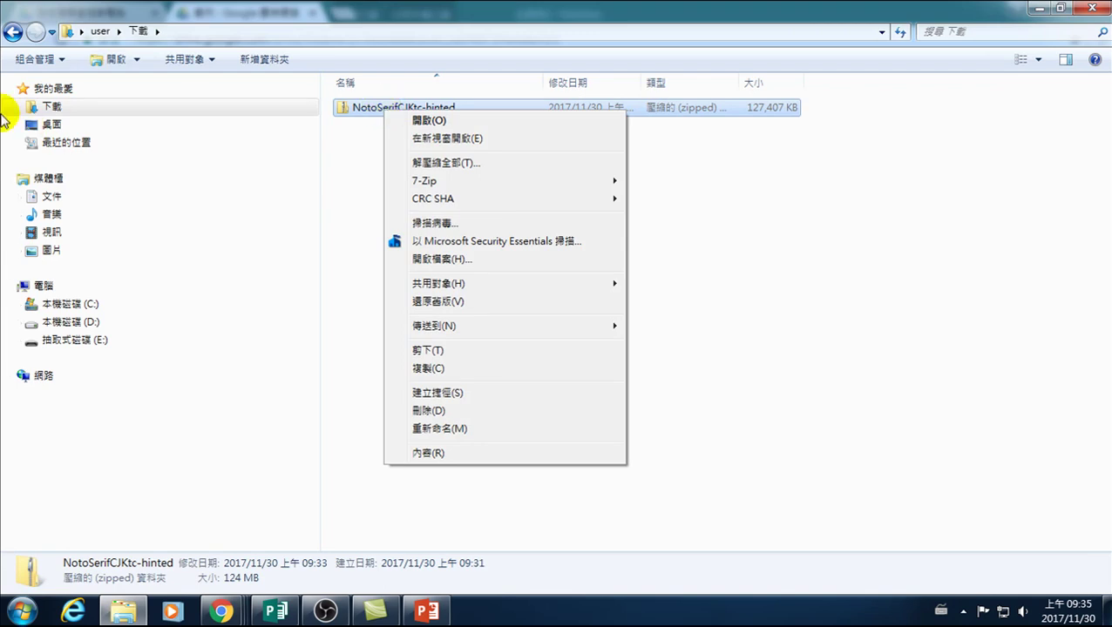
click(219, 457)
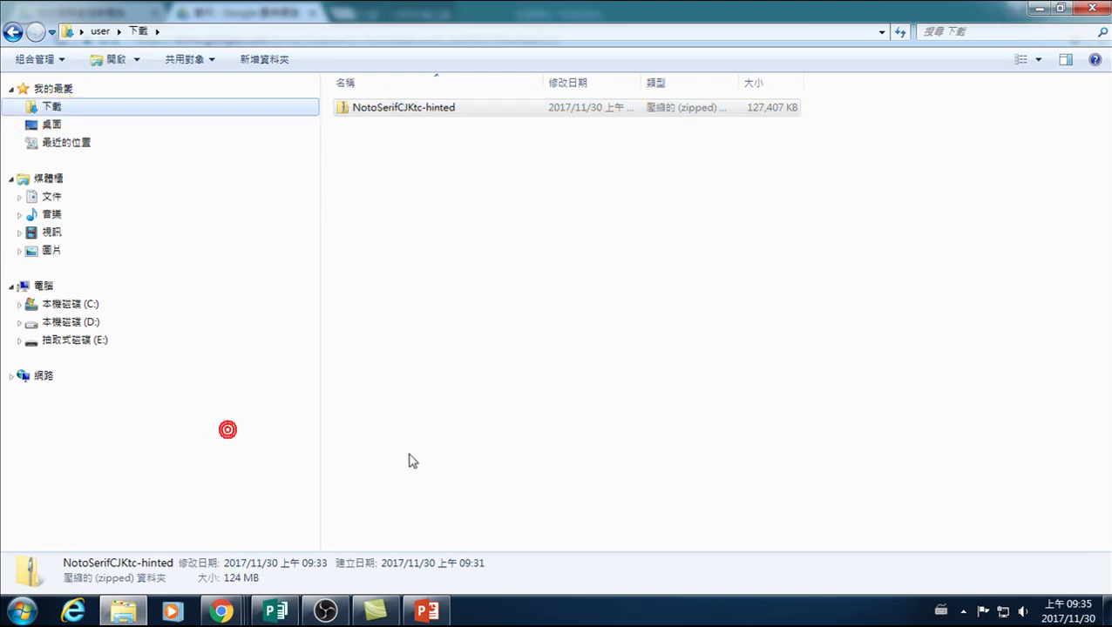
click(122, 614)
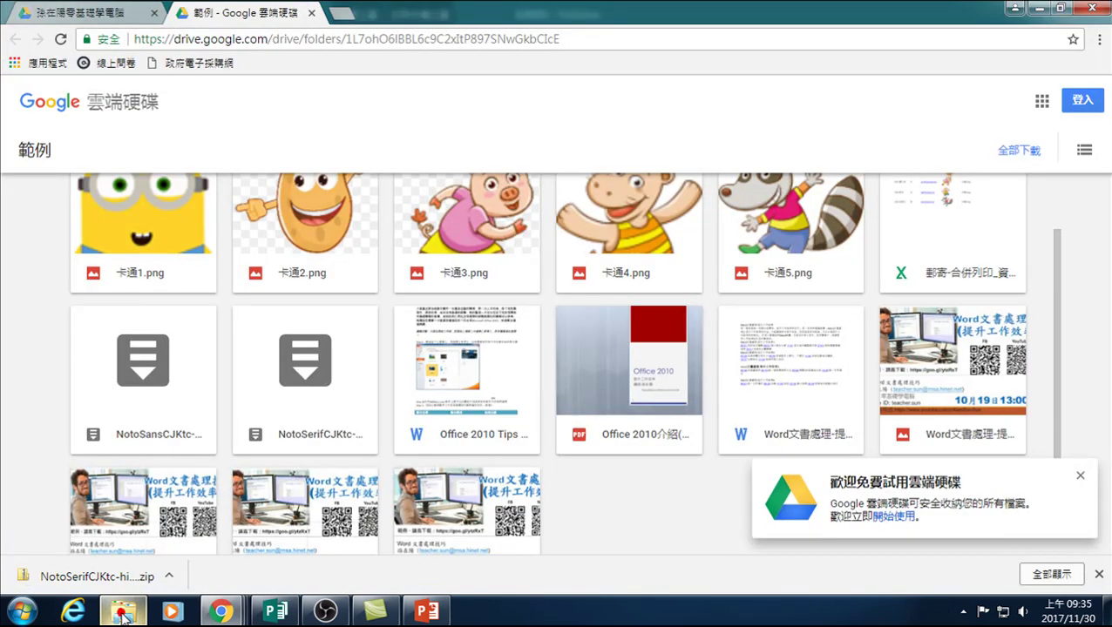
click(122, 614)
click(53, 107)
click(352, 110)
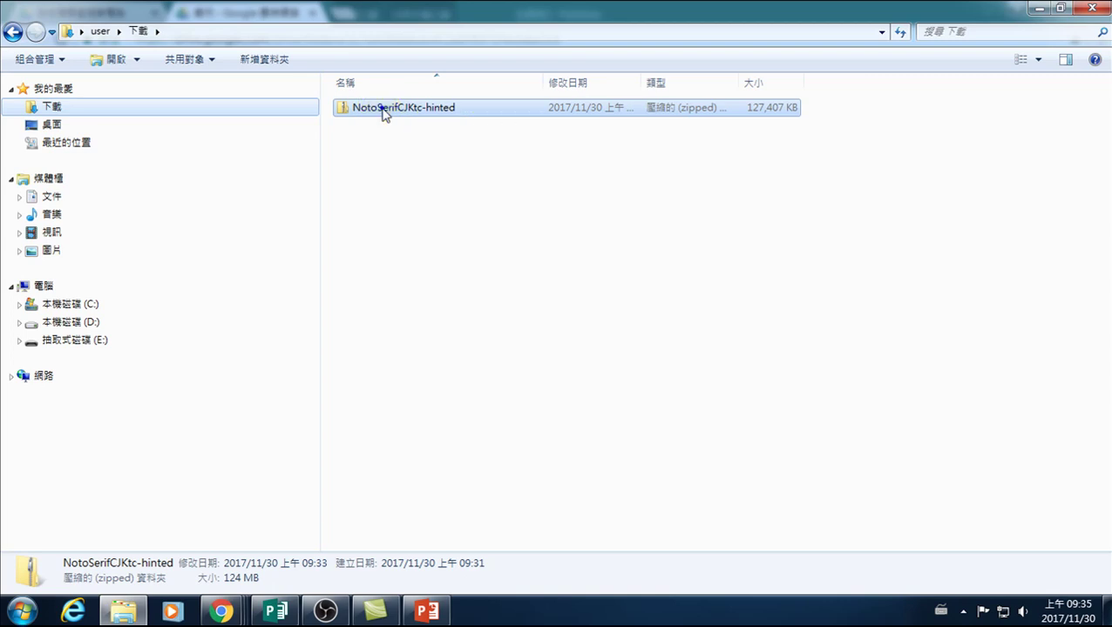
Step: Copy the NotoSerifCJKtc-hinted zip into the D:\Publisher 20171124 folder
right_click(384, 113)
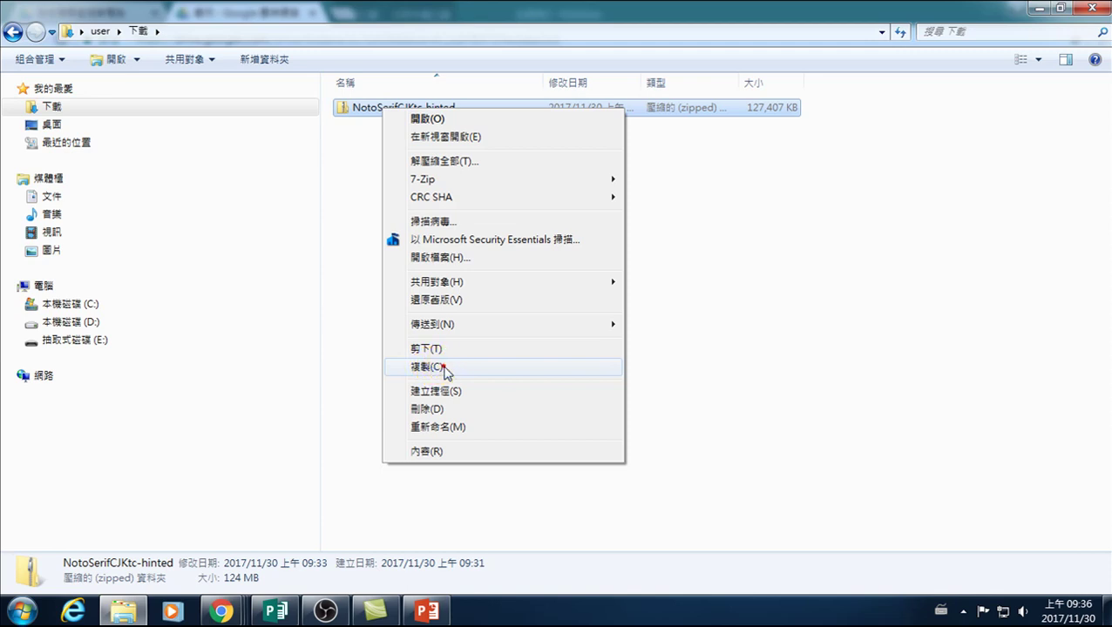
click(436, 368)
click(93, 323)
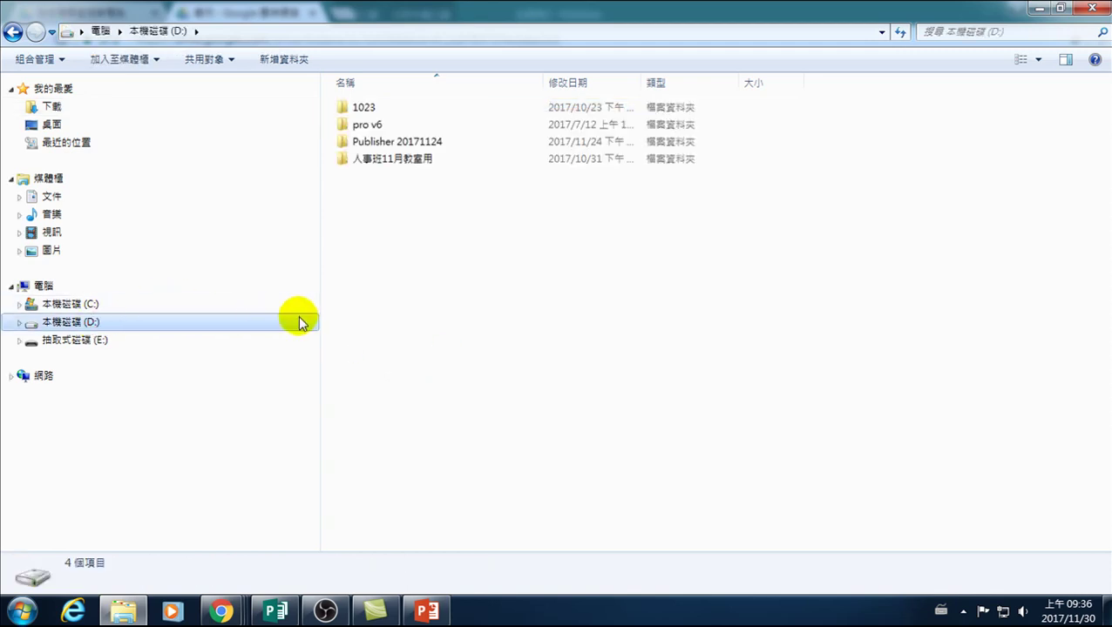
double_click(391, 148)
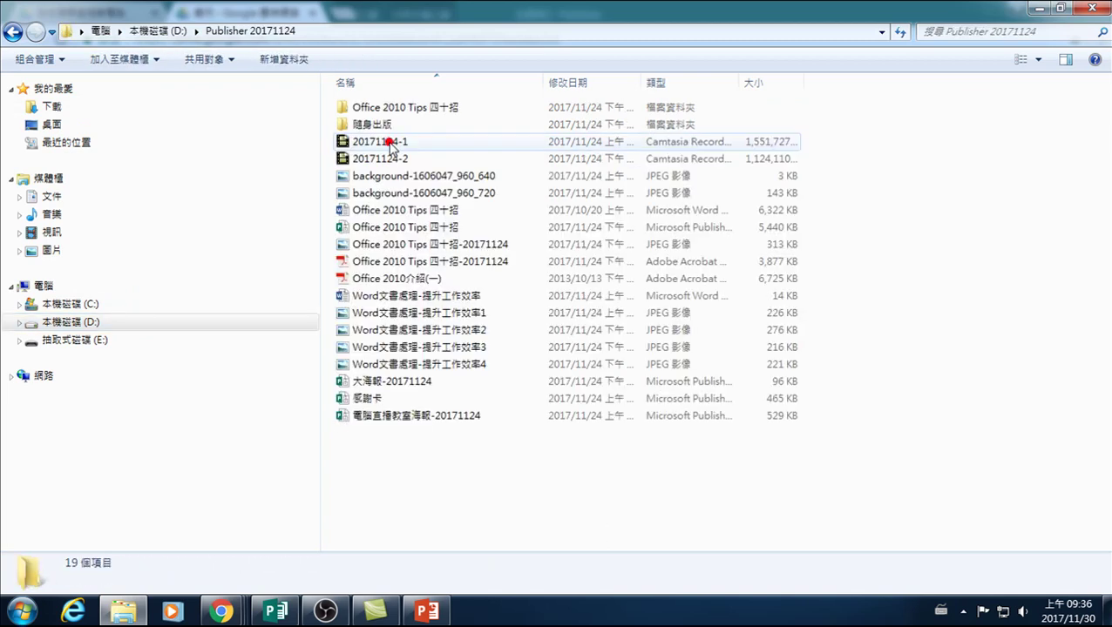
right_click(392, 459)
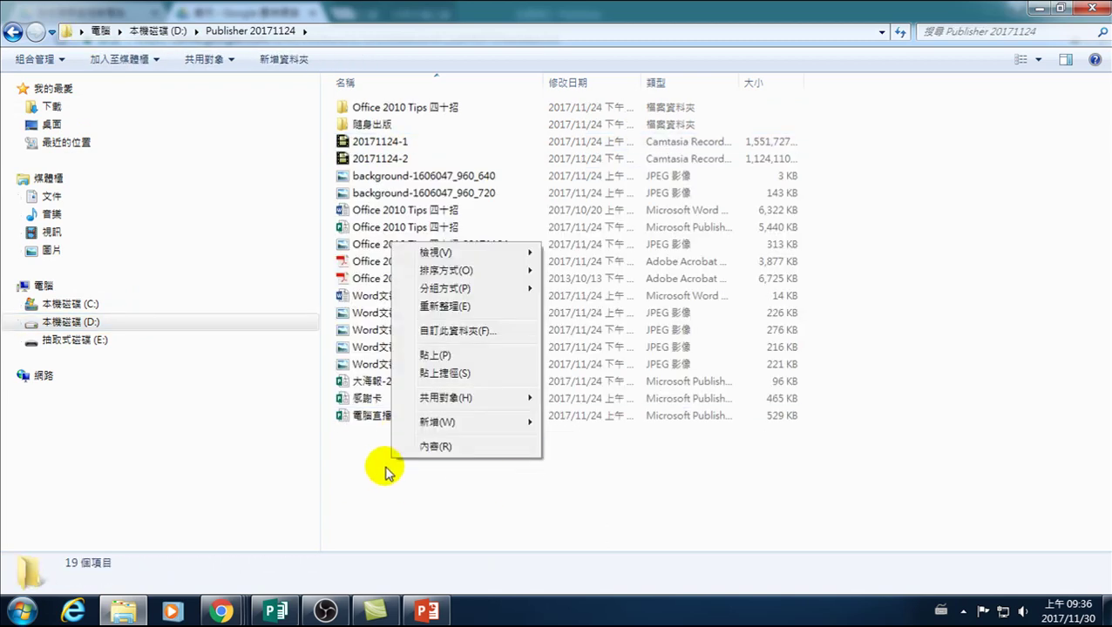
click(427, 355)
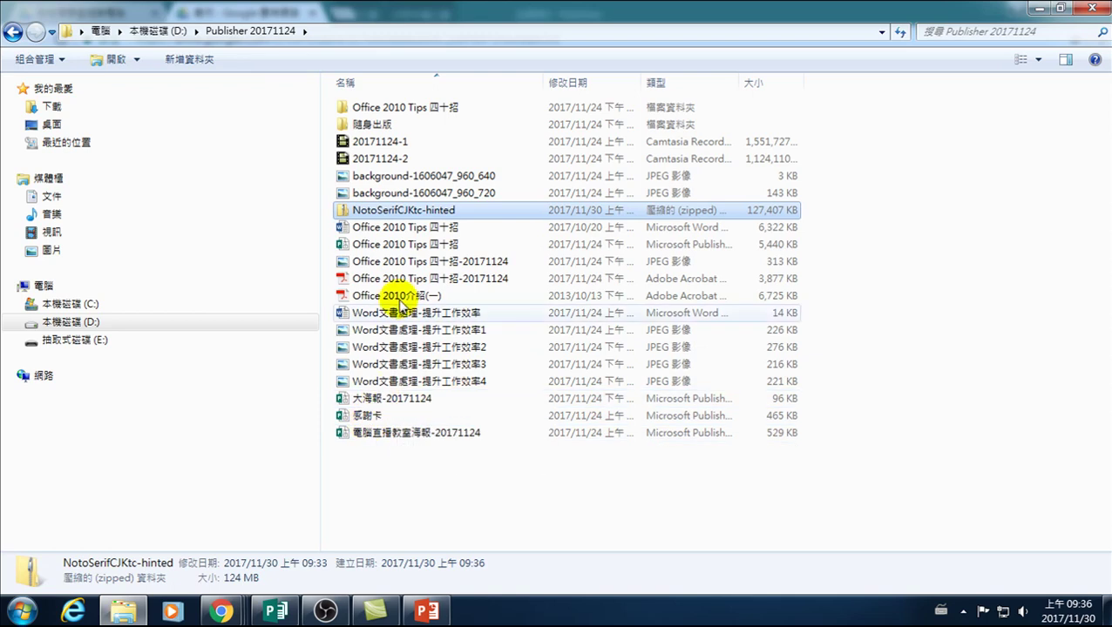
Step: Extract the pasted zip into a NotoSerifCJKtc-hinted folder beside it
right_click(367, 218)
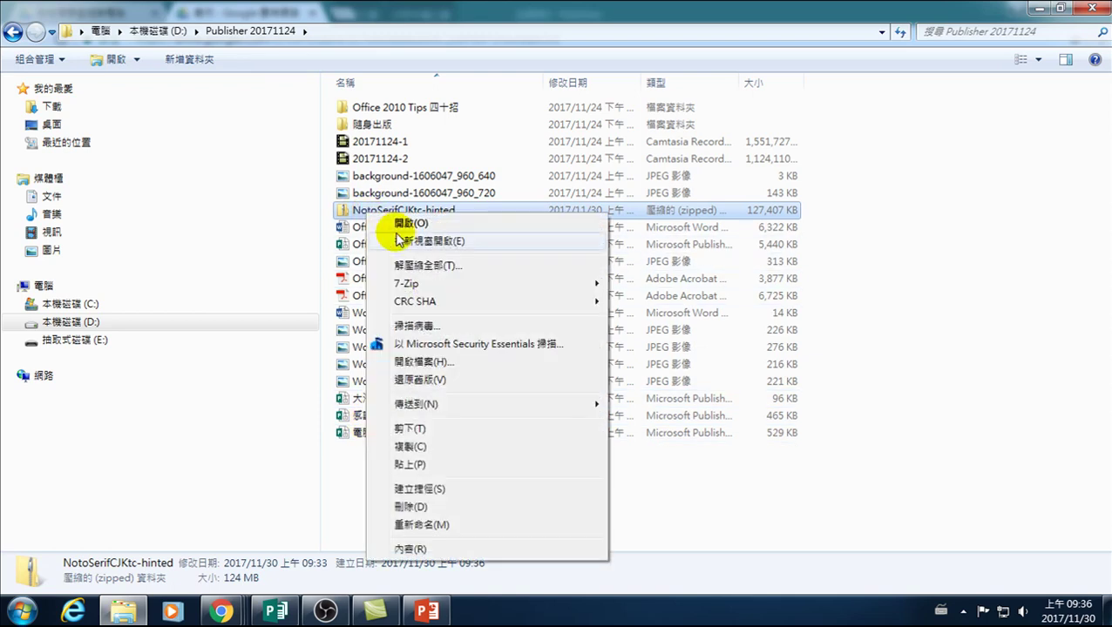
click(411, 269)
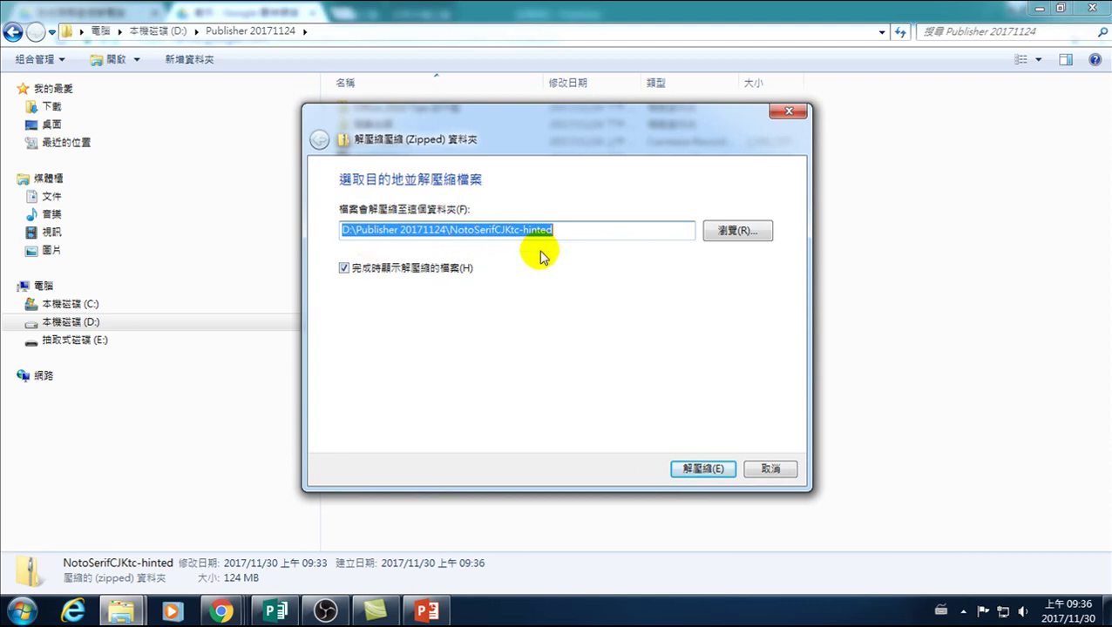
click(694, 472)
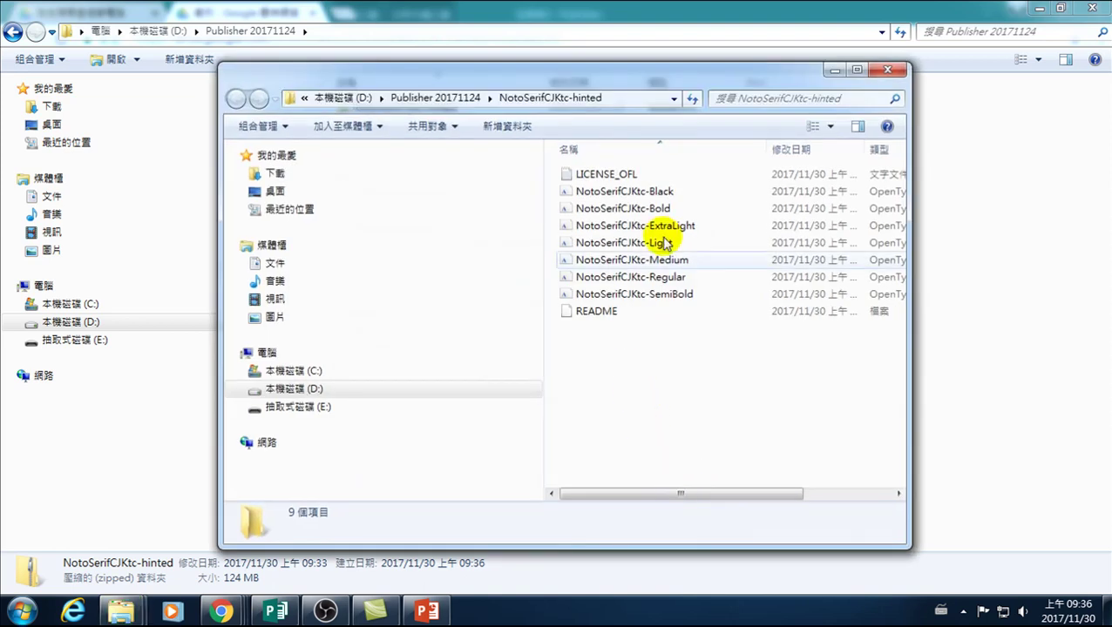
Step: Maximize the extracted font folder and preview the Black and Bold weights in a widened preview pane
click(856, 68)
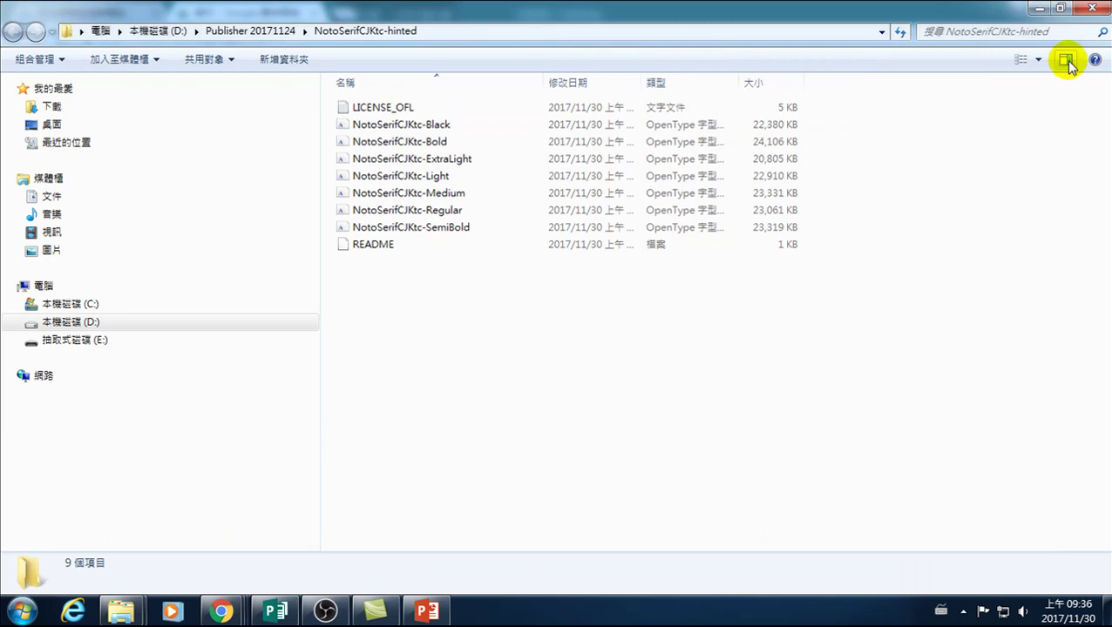
click(380, 125)
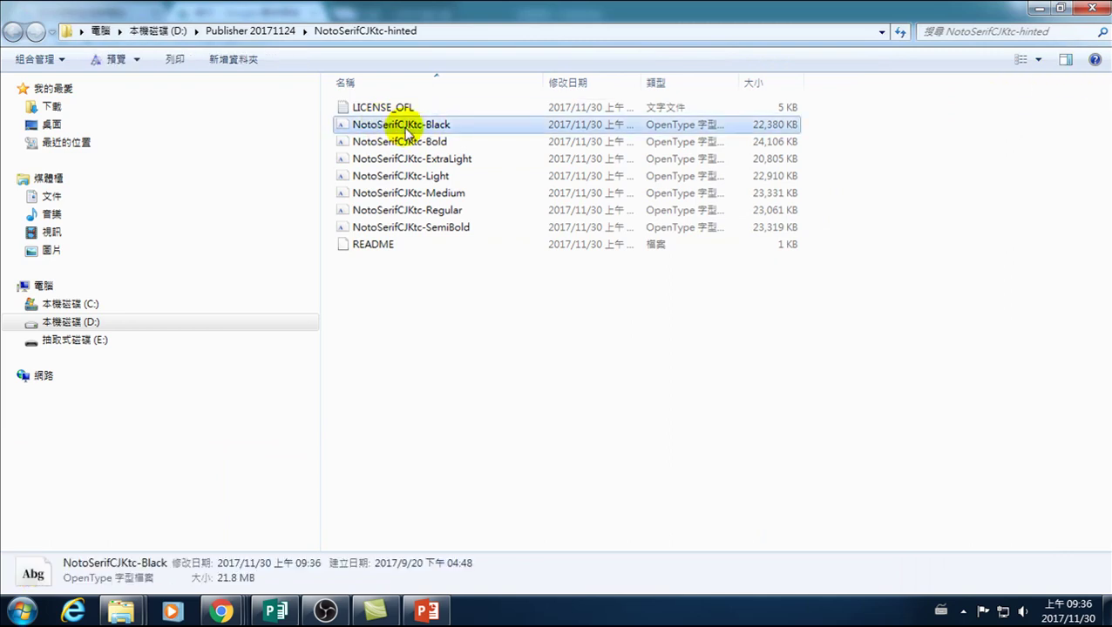
click(1067, 61)
click(1065, 60)
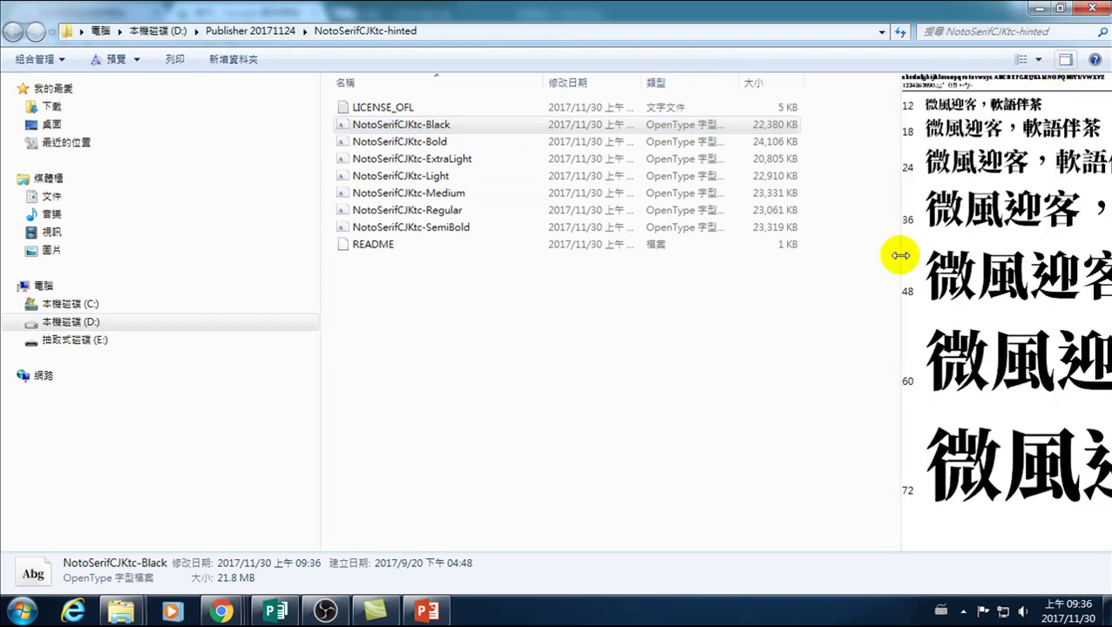
drag(900, 255, 704, 279)
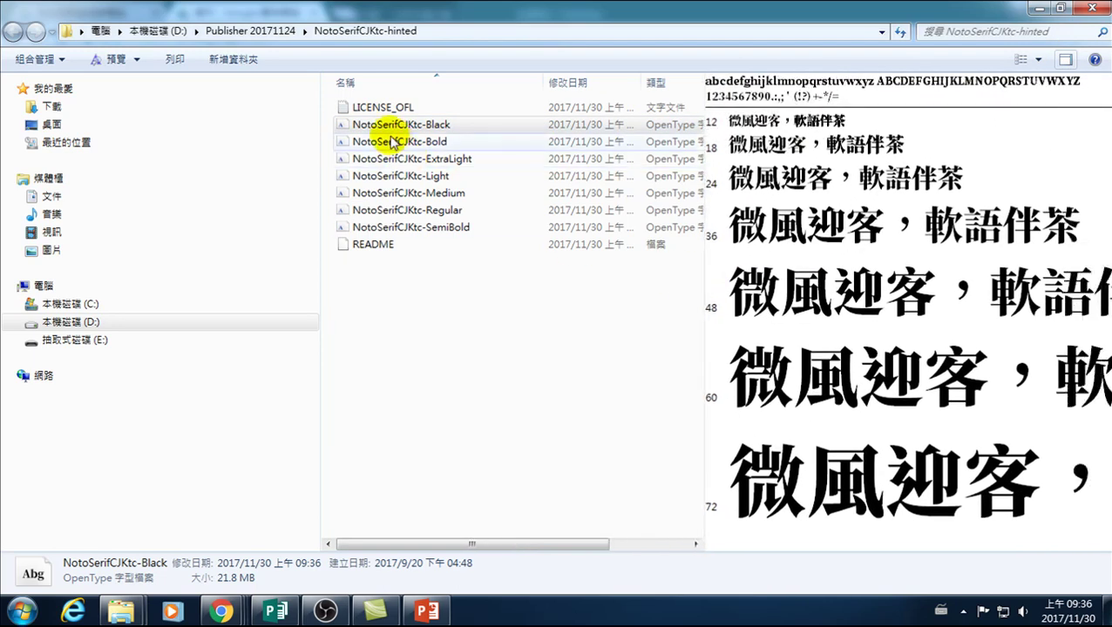
click(381, 131)
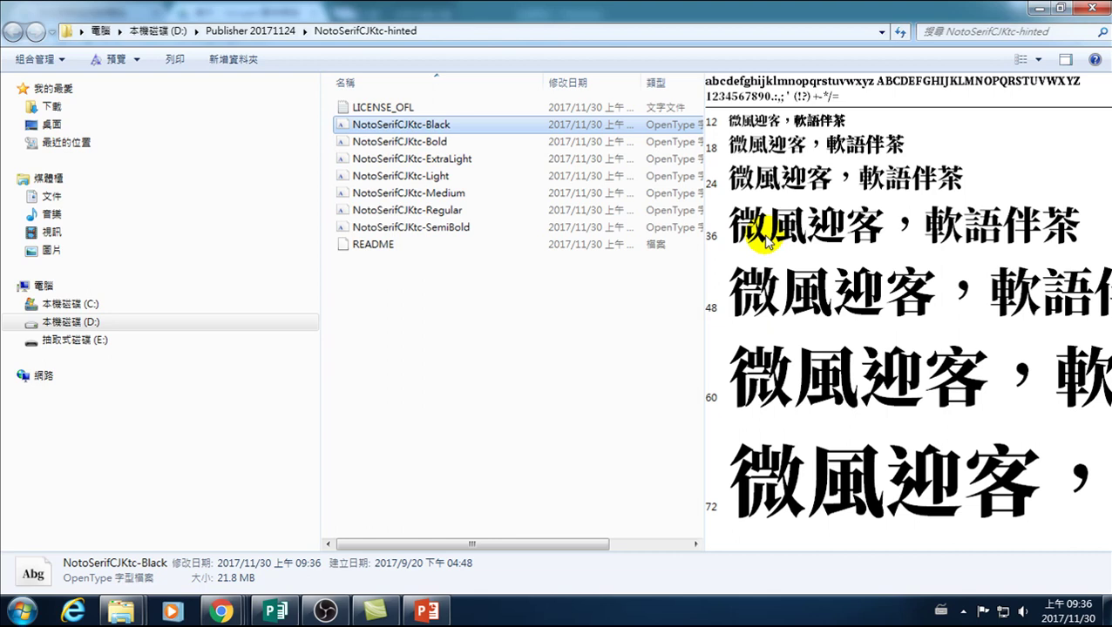
click(385, 142)
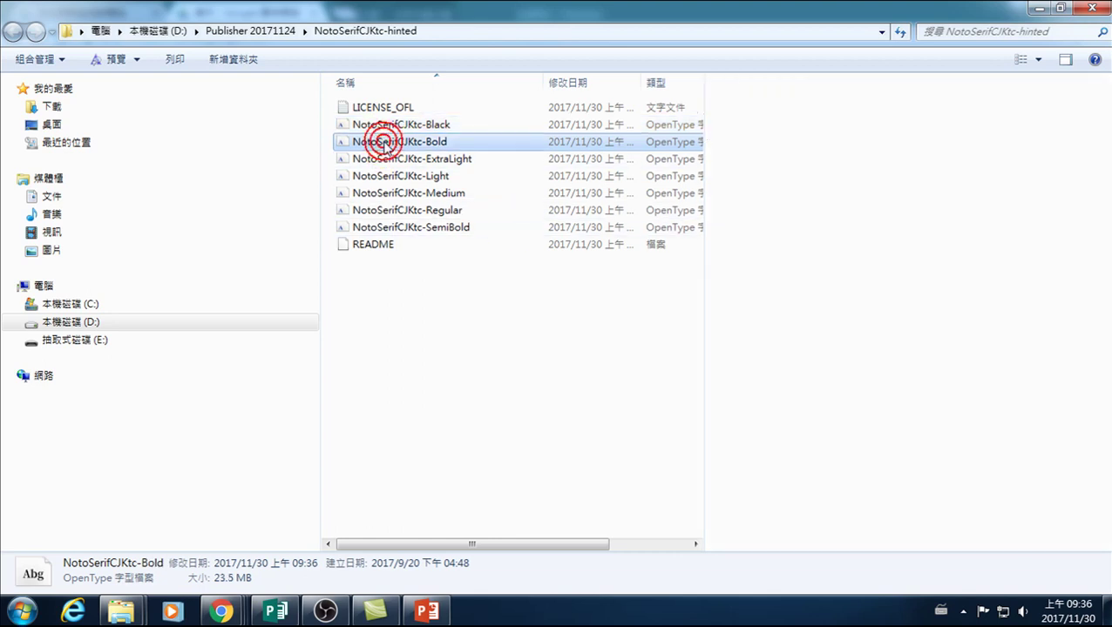
Step: Preview the ExtraLight through SemiBold weights, then select all seven font files from Black to SemiBold
click(385, 161)
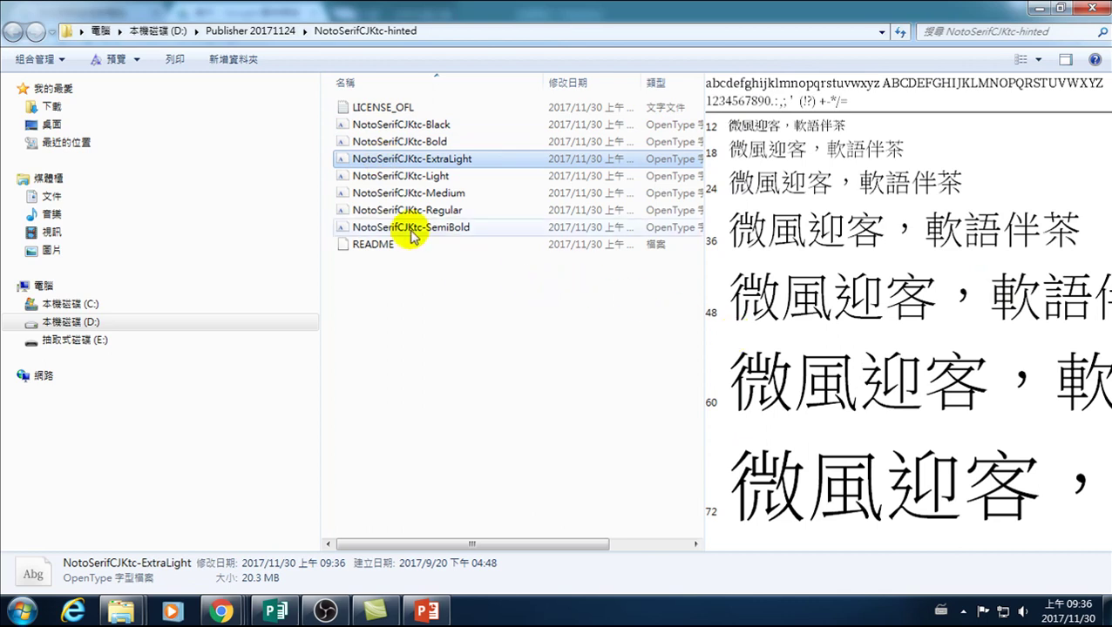
click(384, 178)
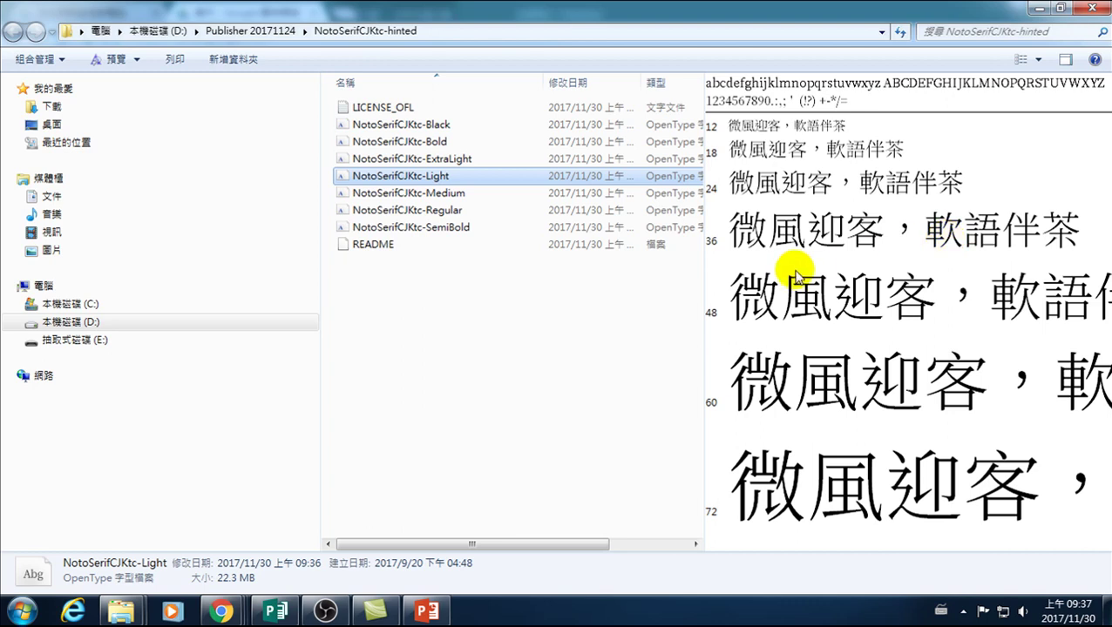
click(424, 193)
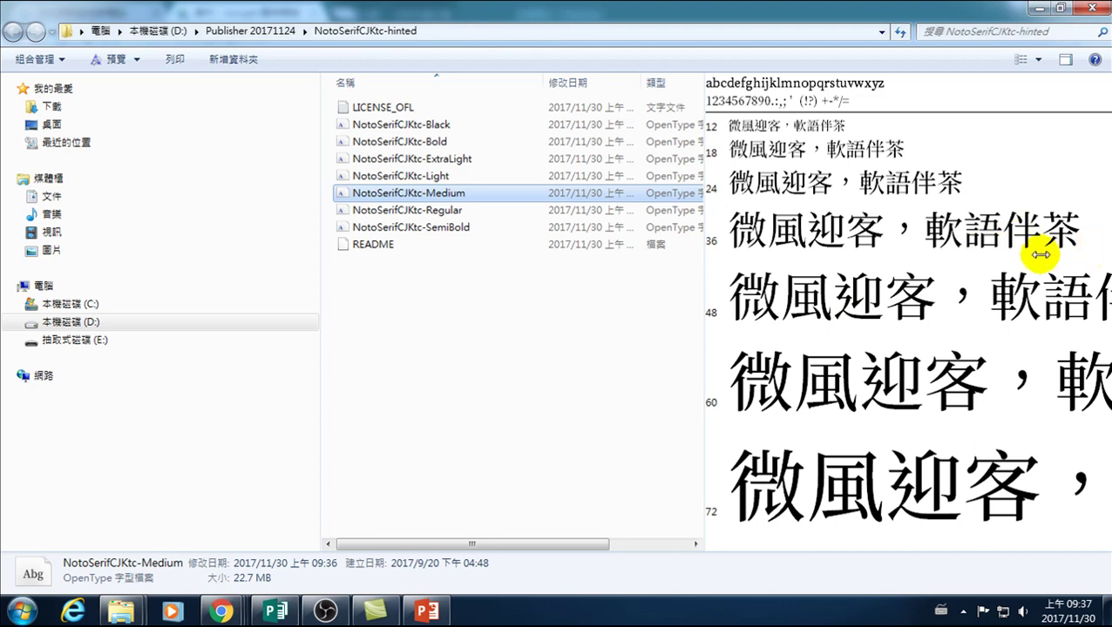
click(367, 211)
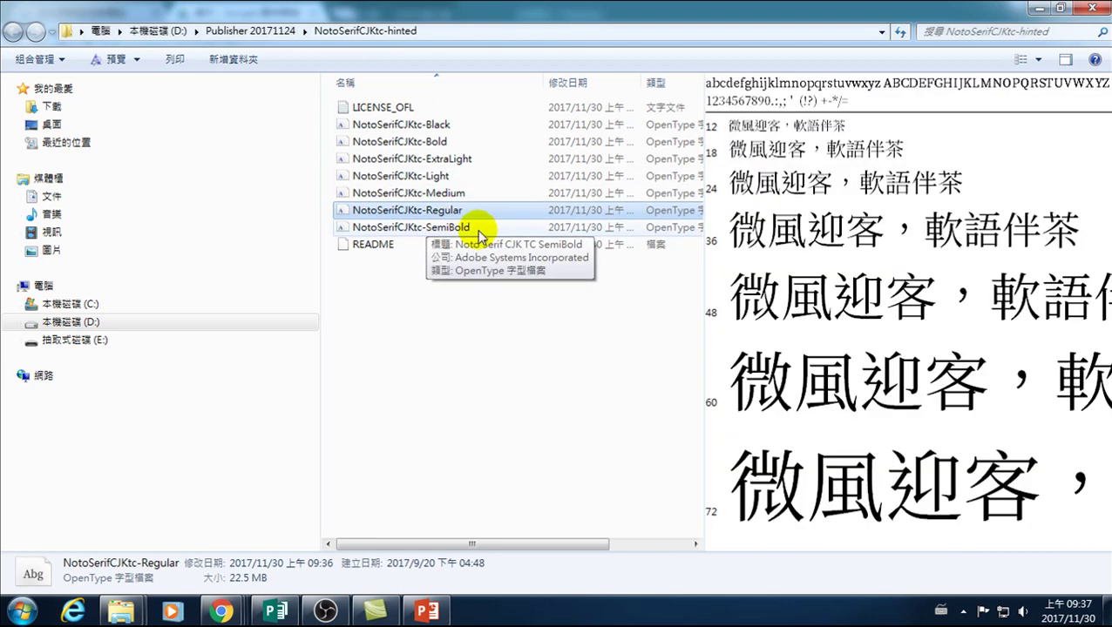
click(424, 231)
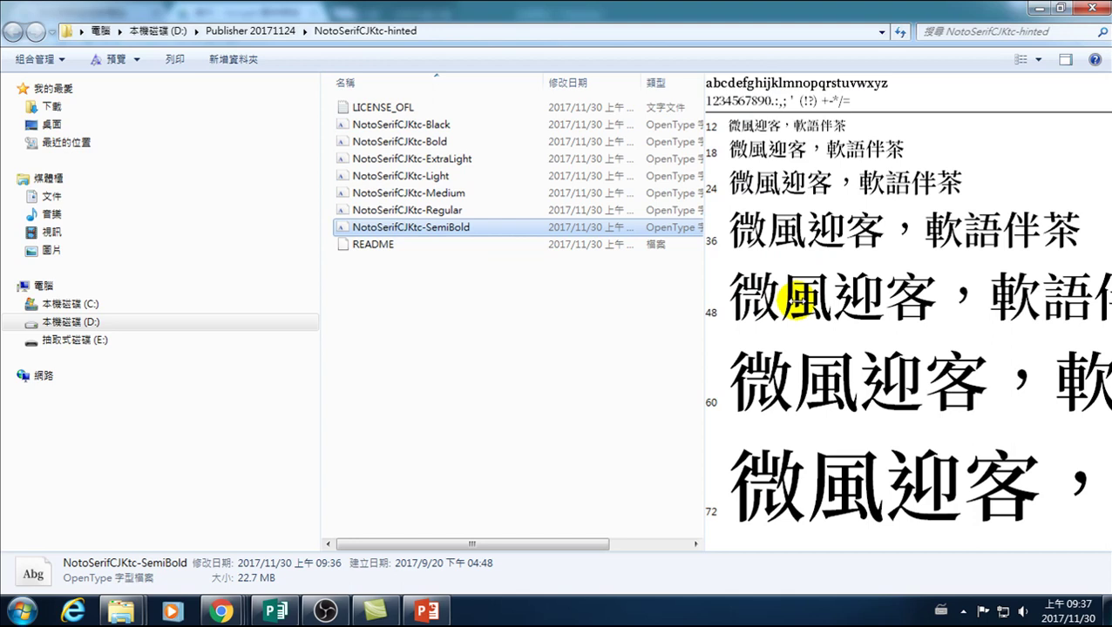
click(369, 131)
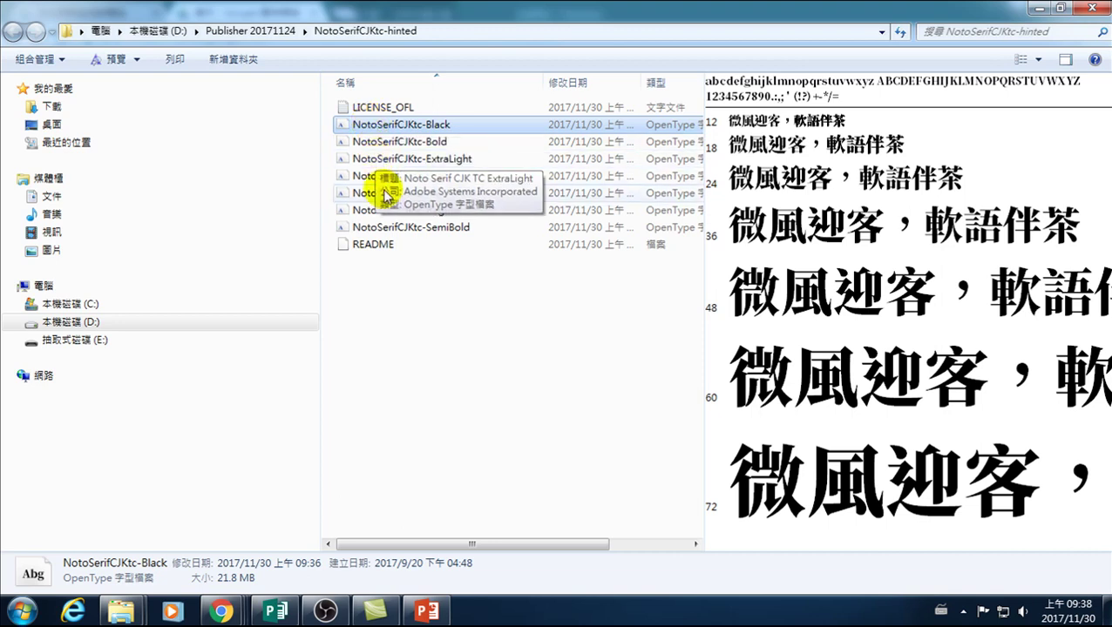
shift+click(381, 228)
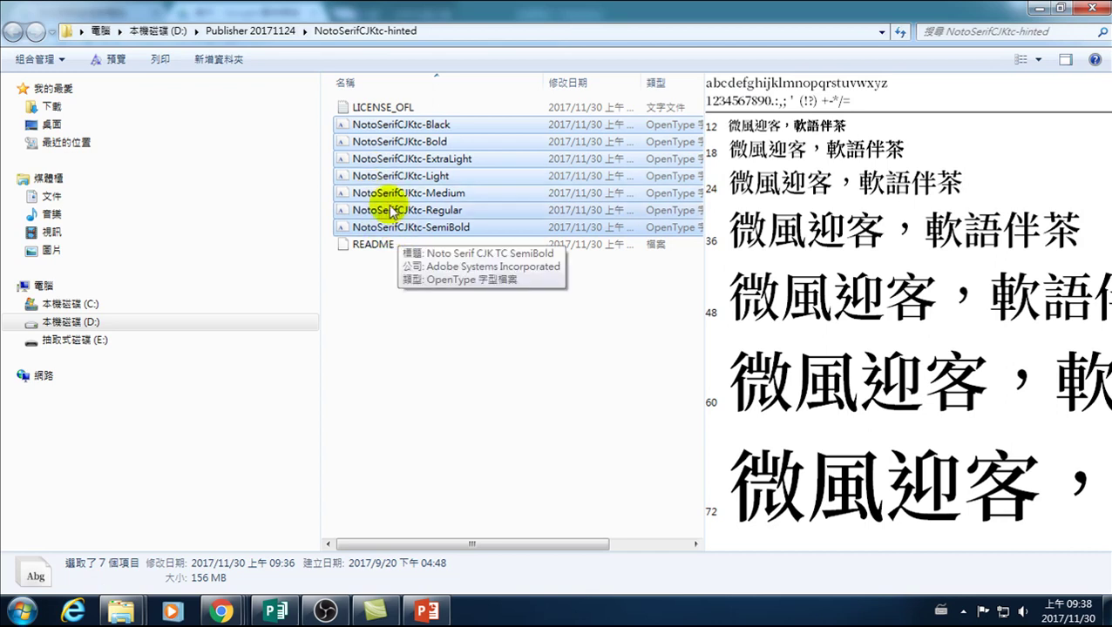
Step: Install the seven selected Noto Serif CJK TC fonts, then close the open Publisher publication
right_click(382, 172)
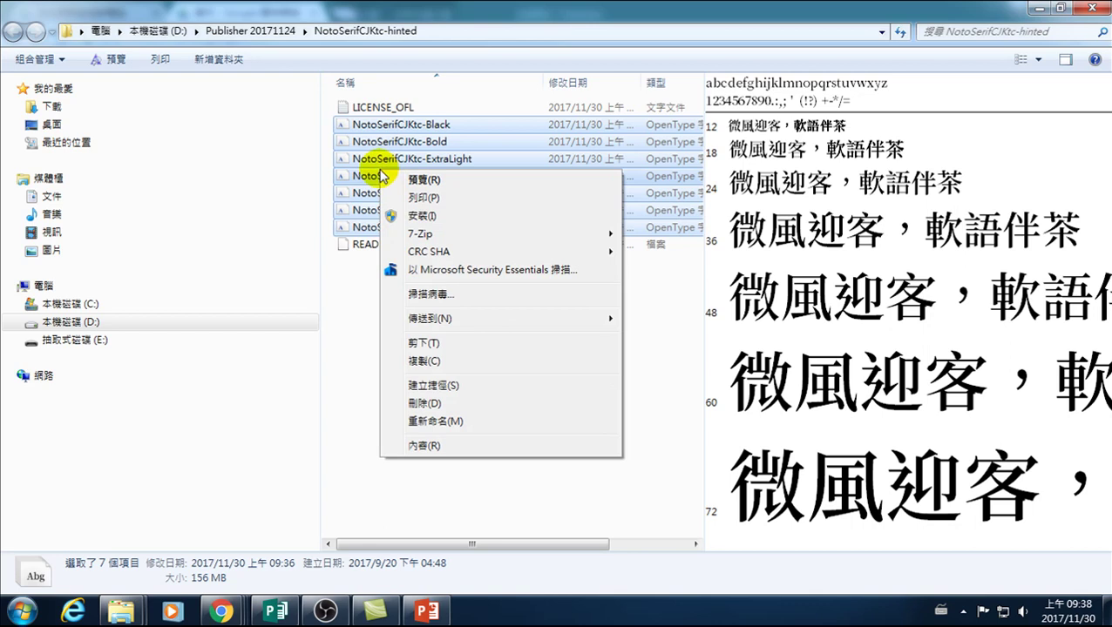
click(426, 218)
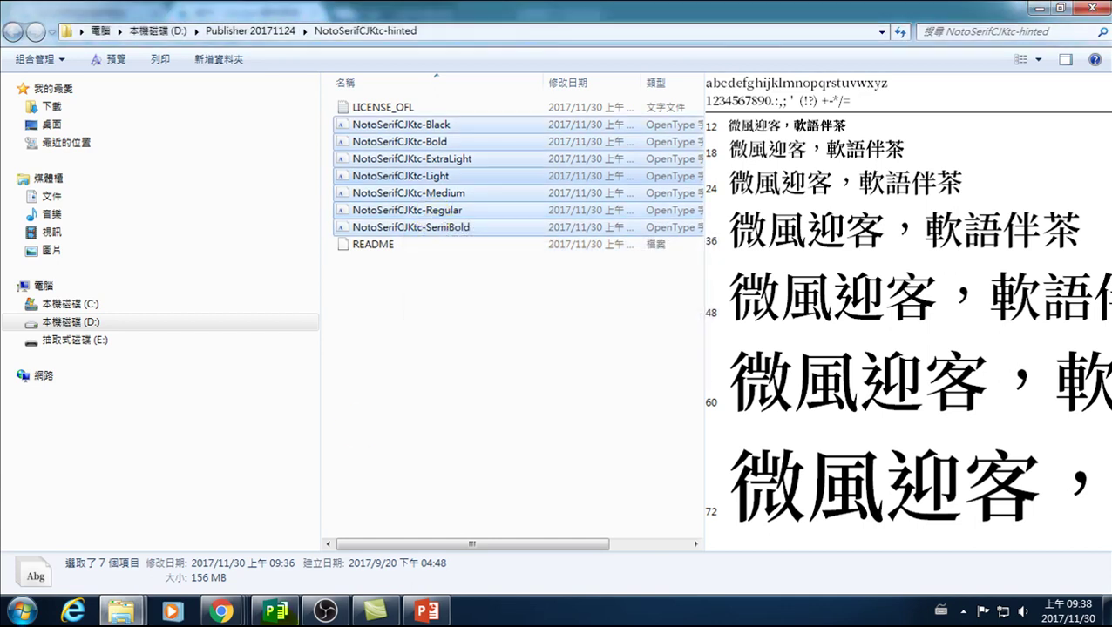
click(275, 611)
click(1094, 13)
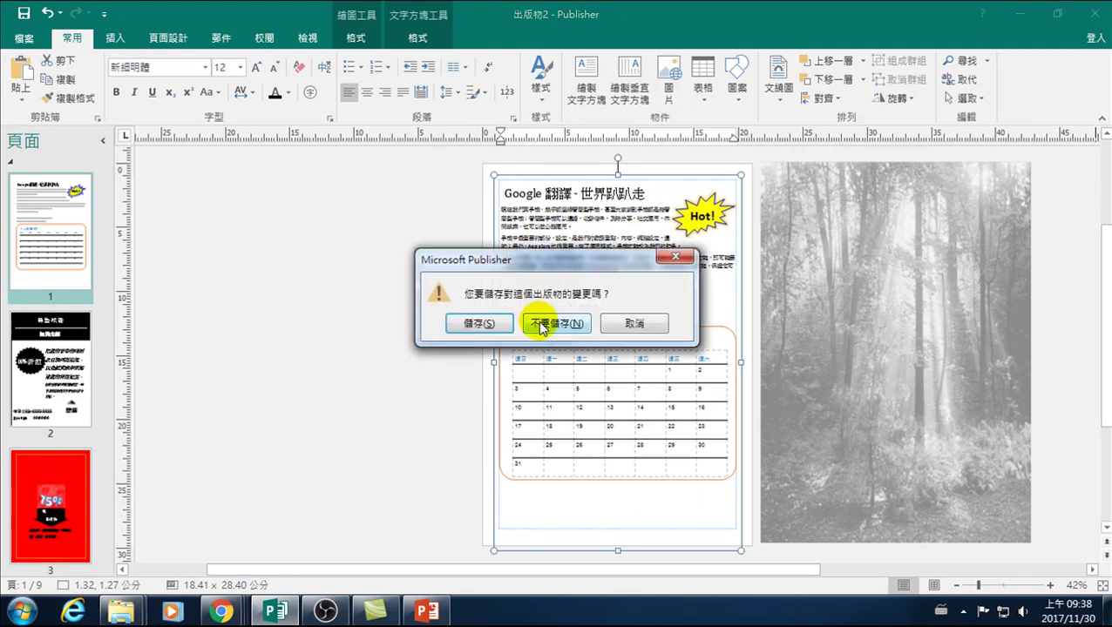
Step: Discard changes to 出版物2, relaunch Publisher 2016 and start a blank A4 portrait publication
click(478, 323)
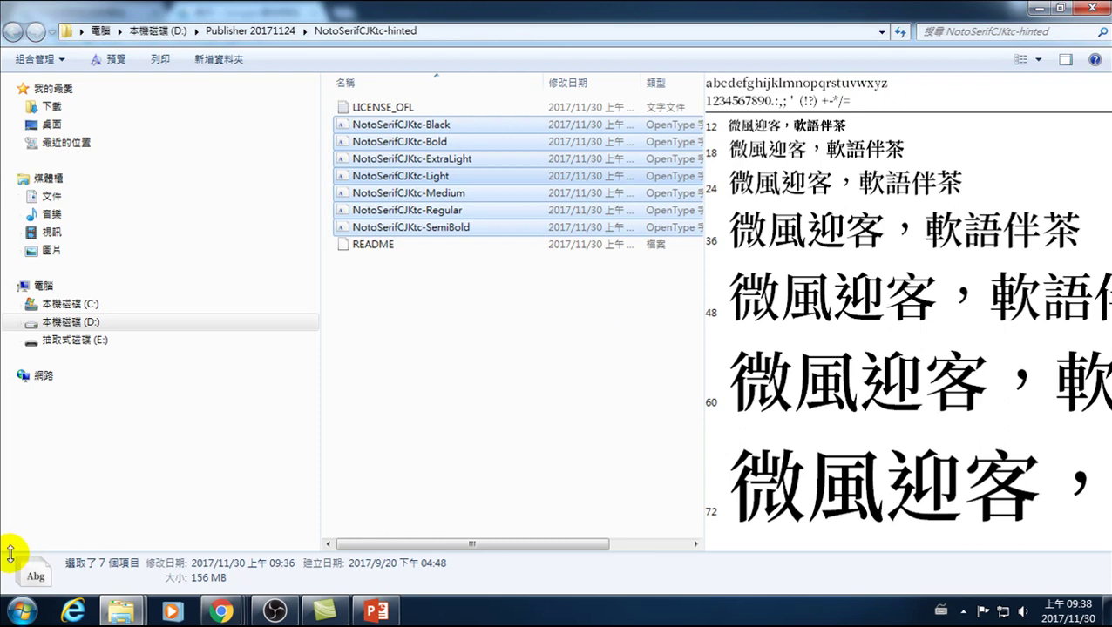
click(23, 611)
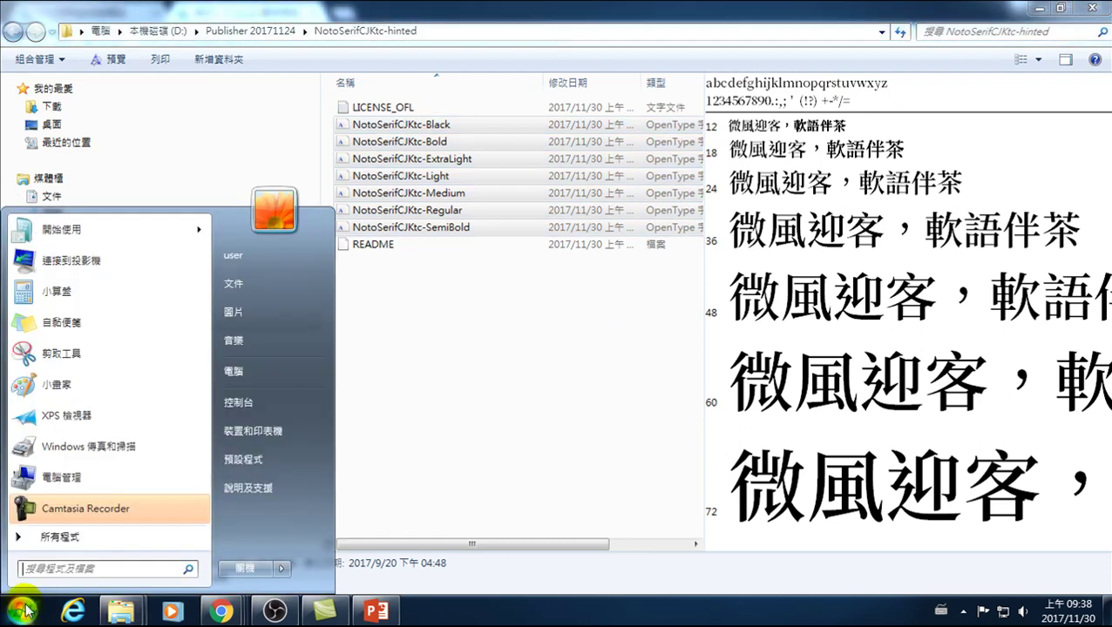
click(54, 537)
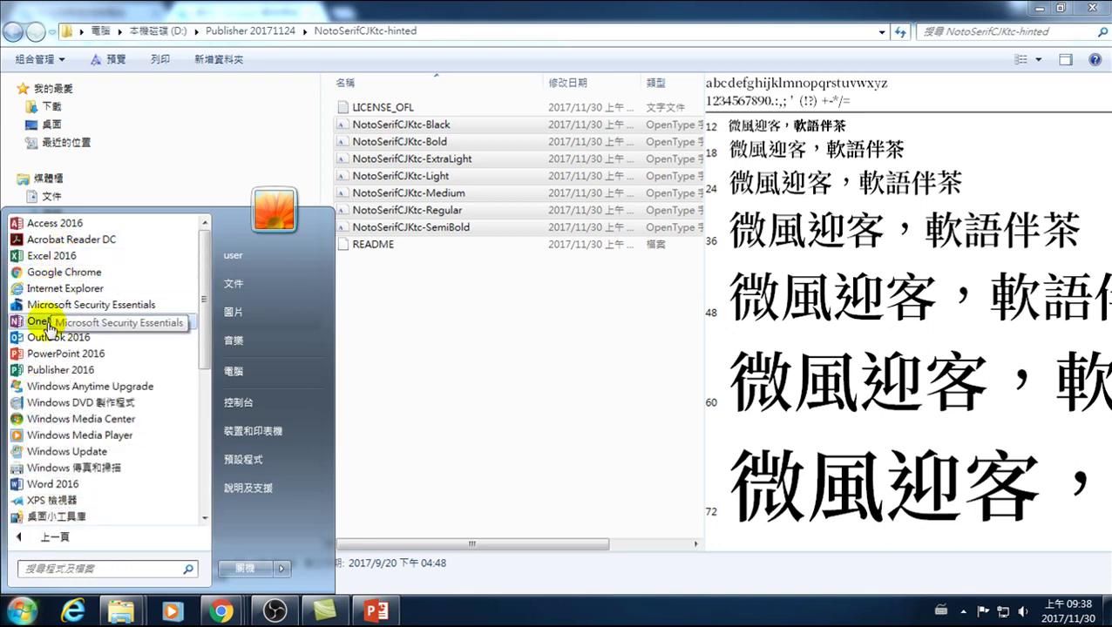
click(48, 371)
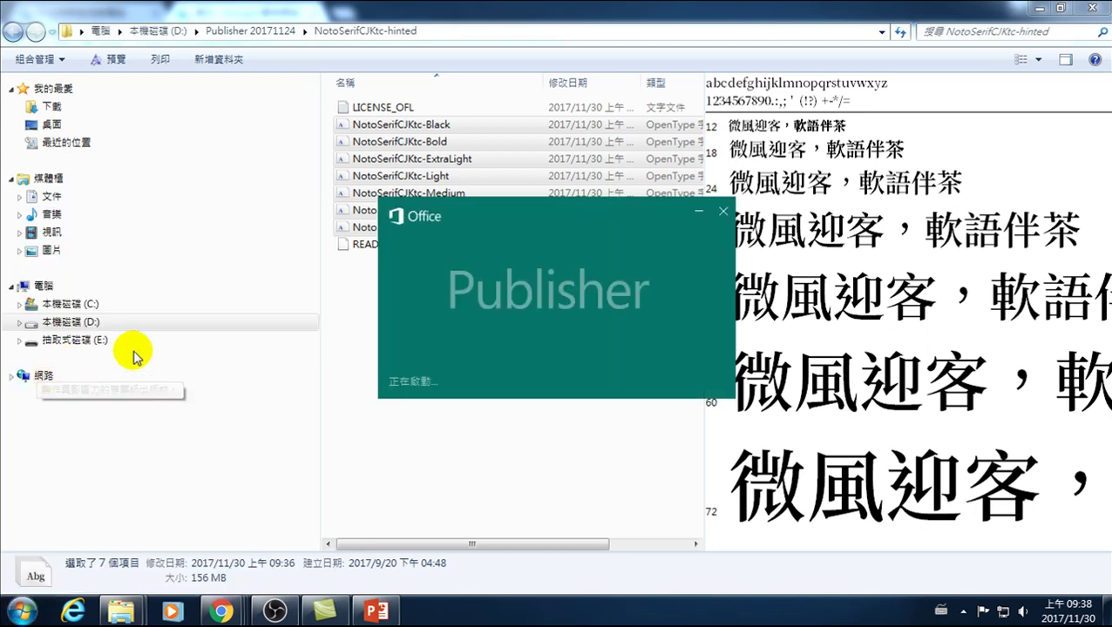
click(446, 235)
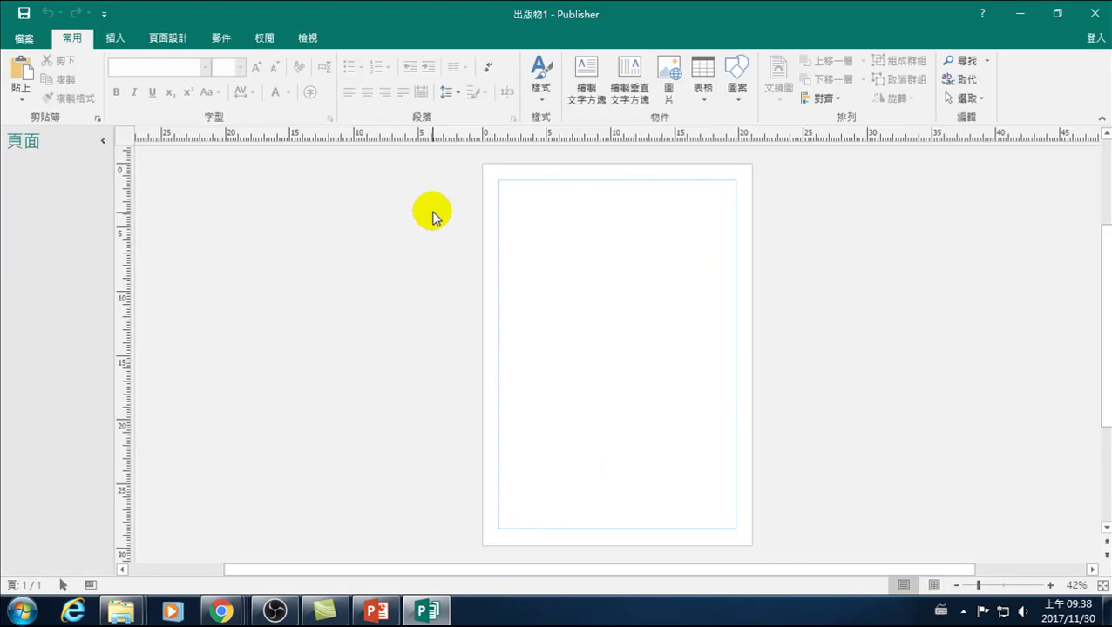
Step: Draw a small test text box, deselect it, then set up a page-sized text box for typing
click(340, 255)
click(579, 66)
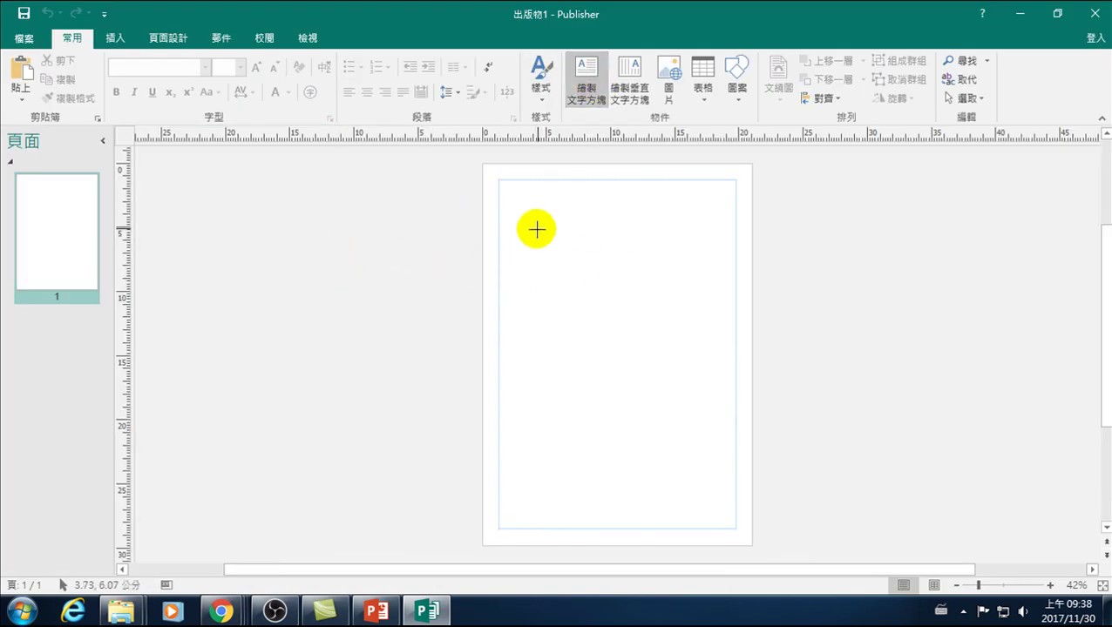
drag(534, 217, 577, 260)
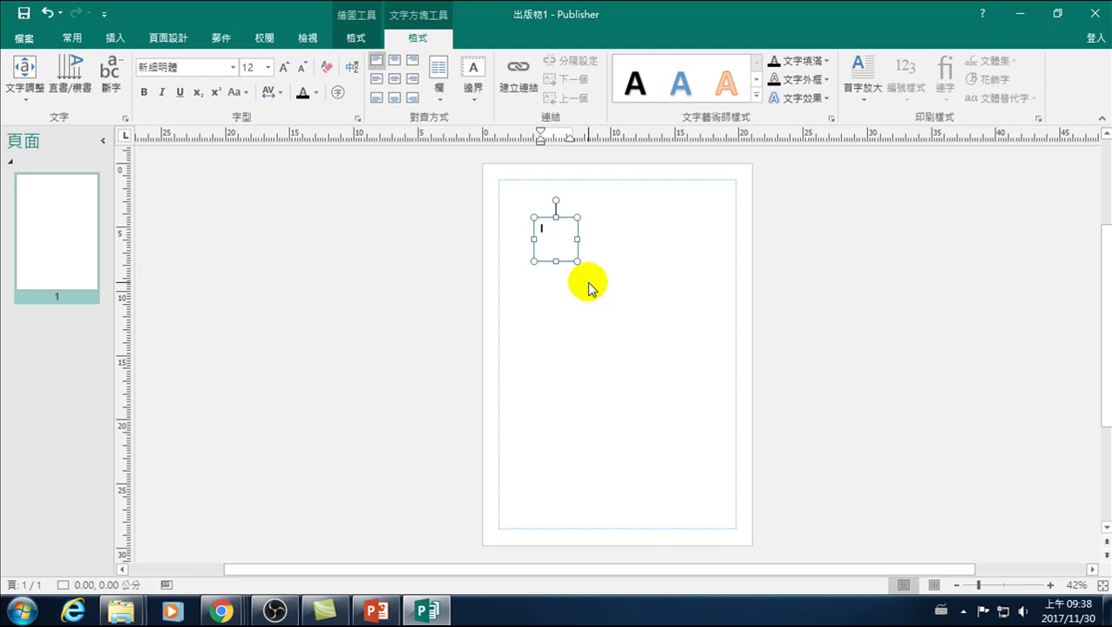
click(589, 262)
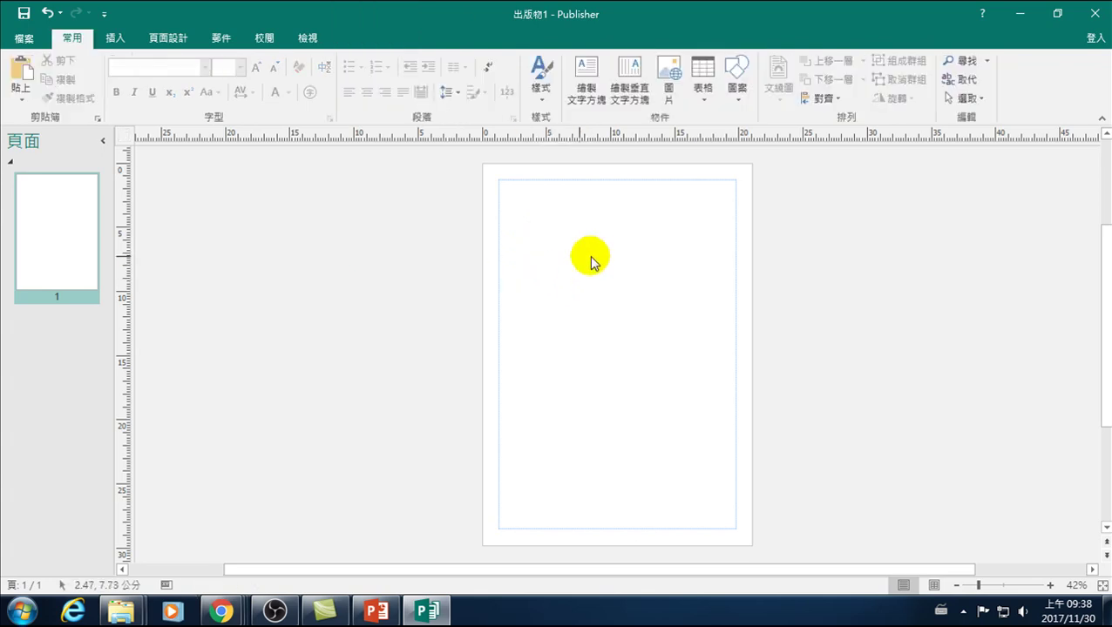
click(573, 254)
click(294, 270)
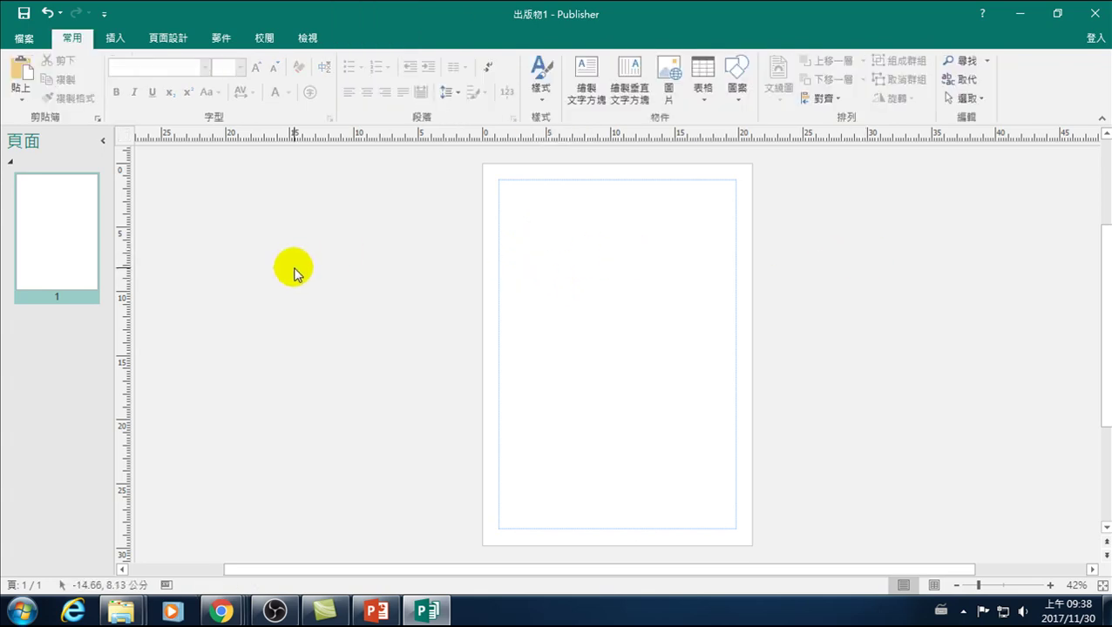
key(Tab)
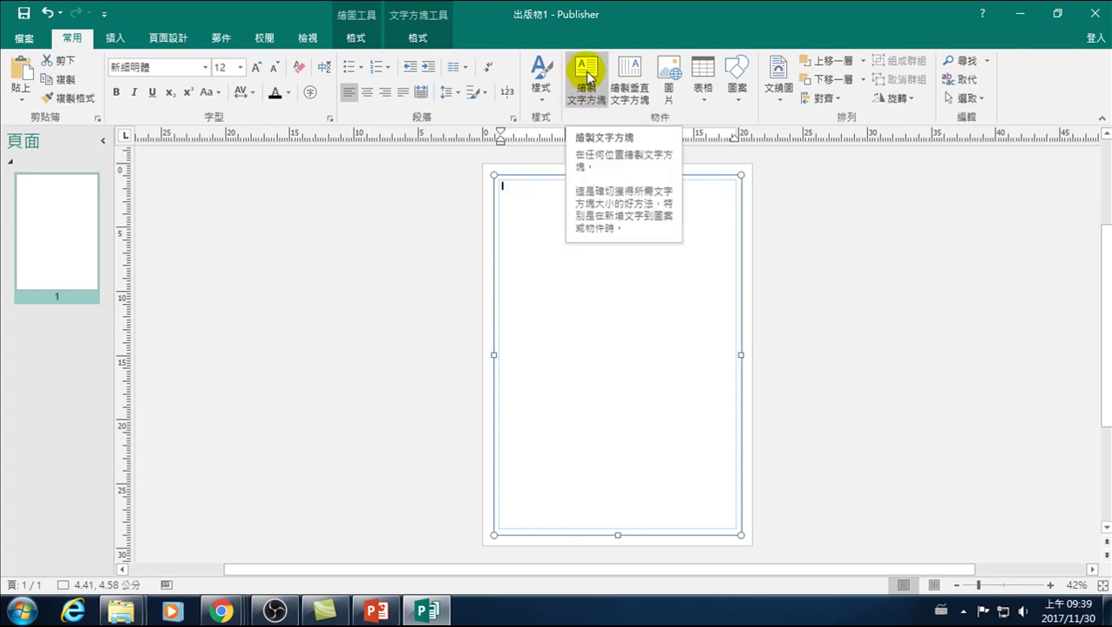
Step: Type the title 臺北市政府公訓處 into the page-sized text box using the IME
click(509, 180)
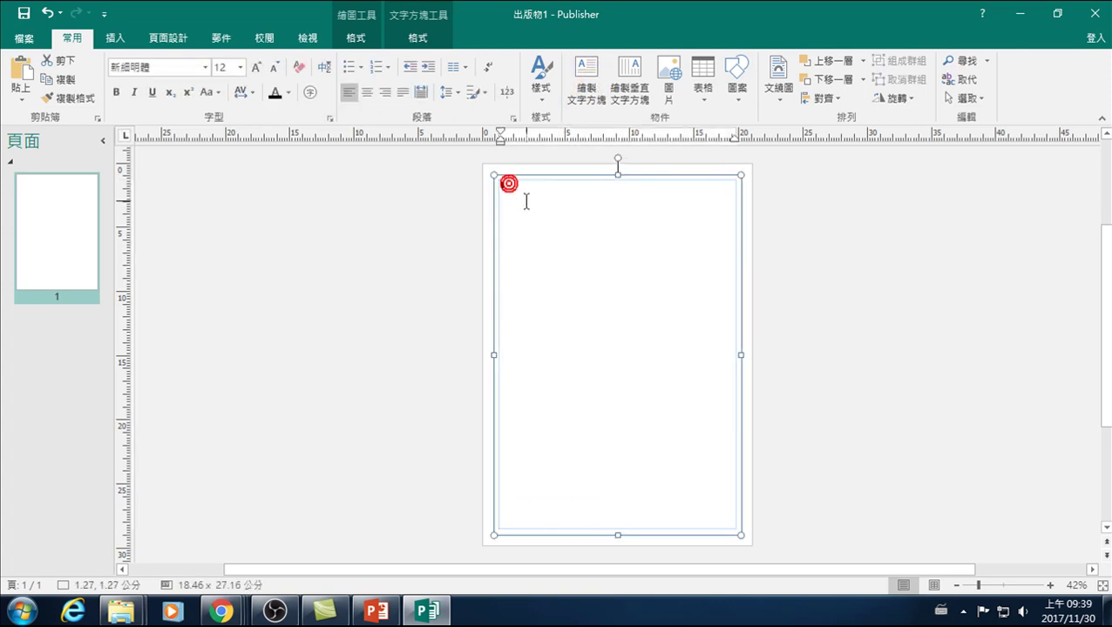
click(526, 201)
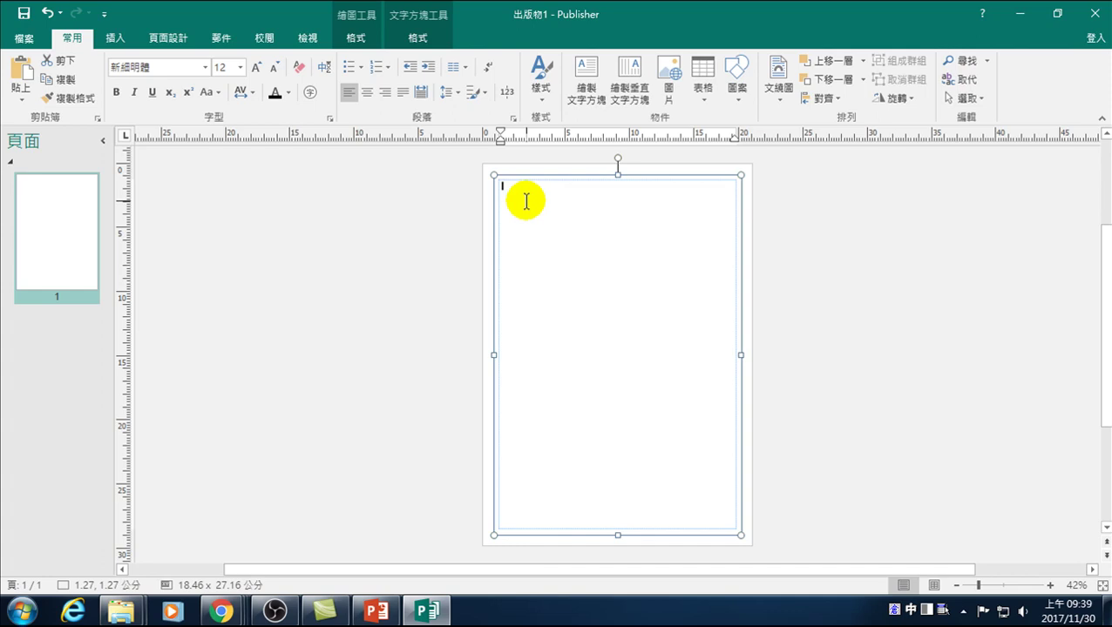
text(ylb)
key(space)
key(1)
key(space)
key(1)
key(space)
text(yr)
key(space)
key(1)
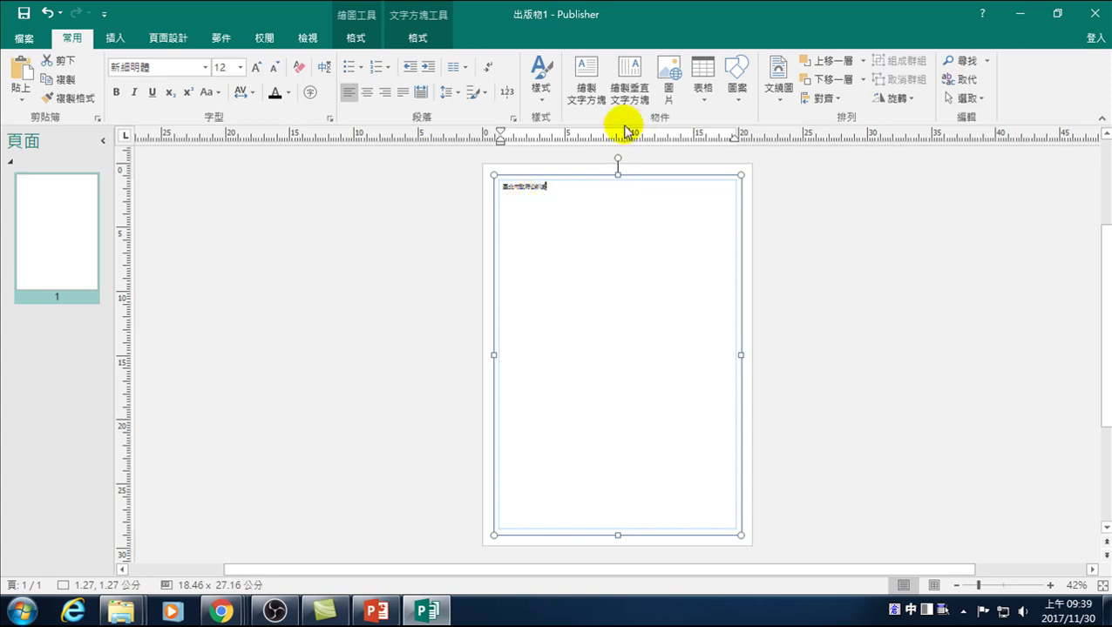
Step: Select the title and grow its font size to 80 pt
drag(550, 187, 486, 192)
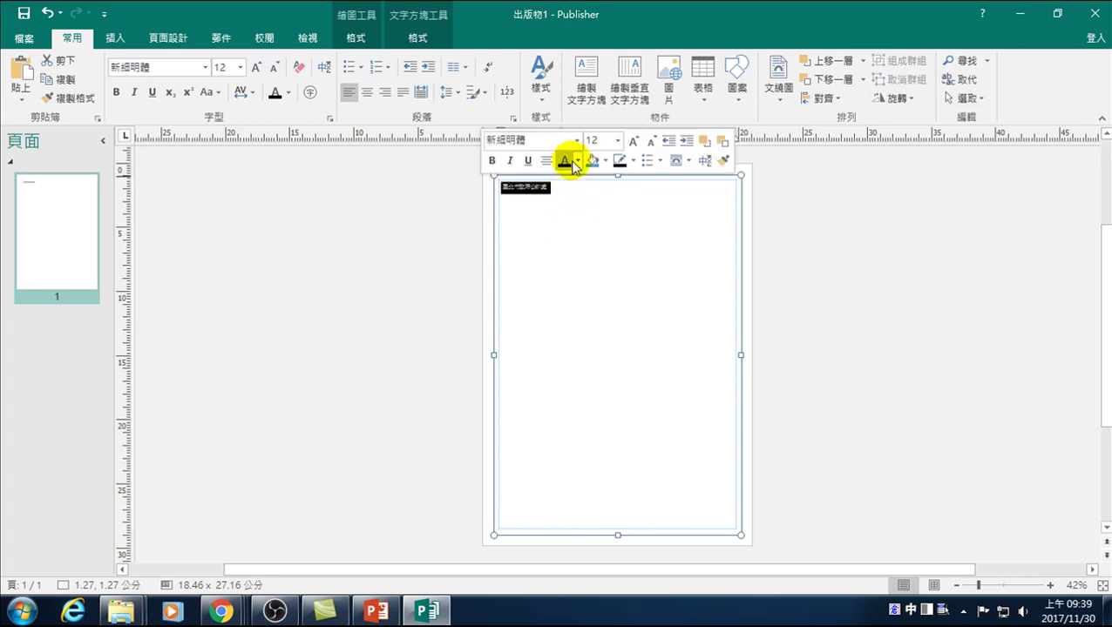
click(634, 141)
click(633, 140)
click(633, 141)
click(634, 140)
click(634, 140)
click(633, 141)
click(633, 140)
click(633, 140)
click(633, 140)
click(634, 140)
click(539, 282)
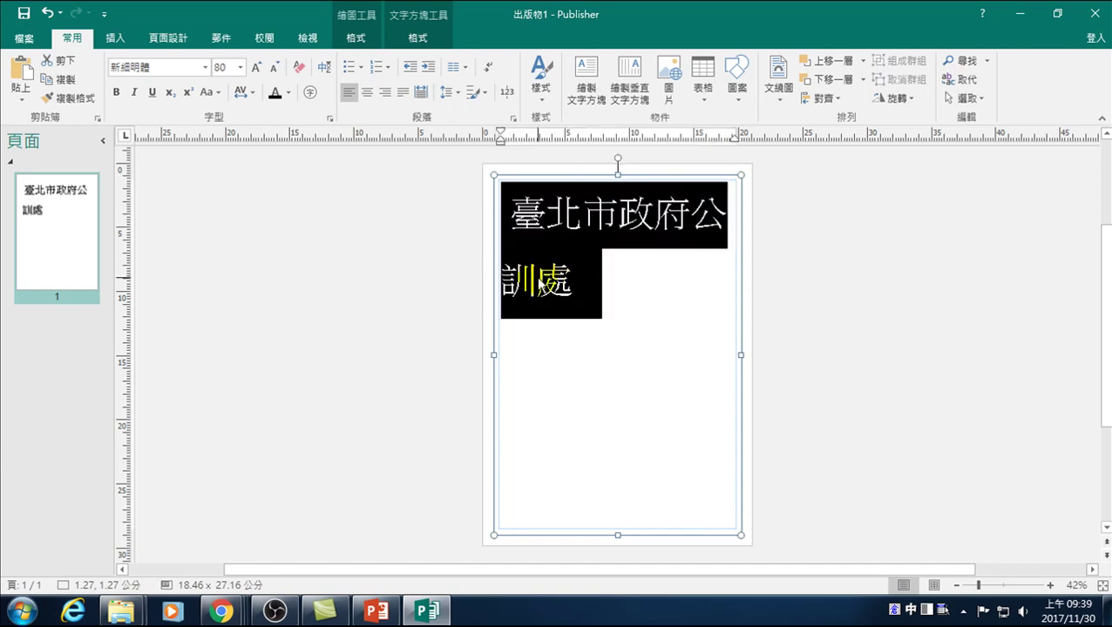
click(206, 68)
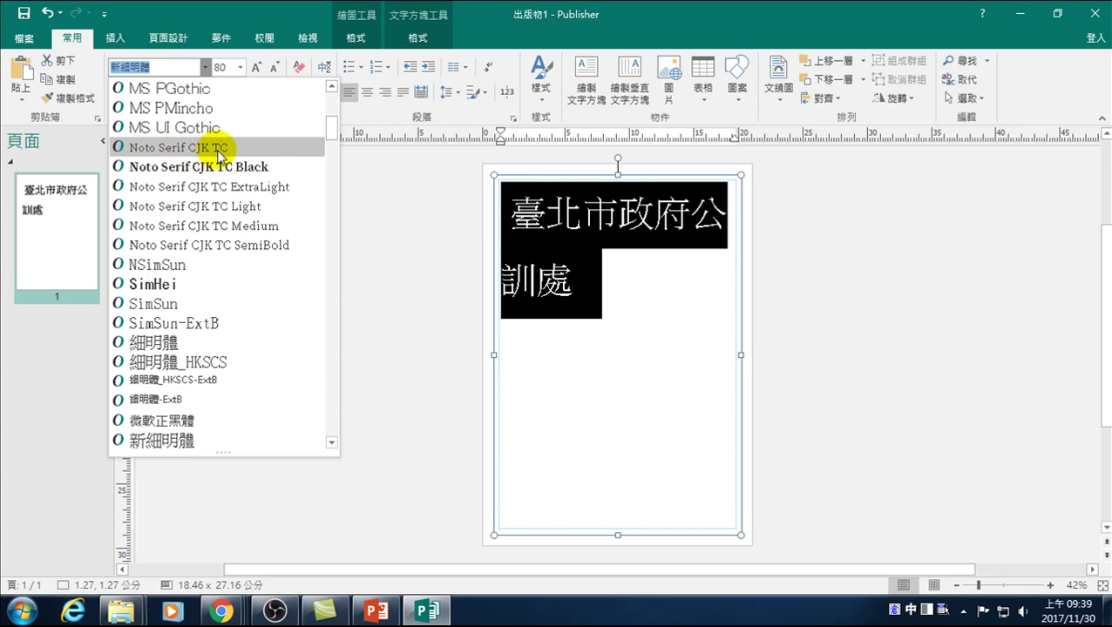
Step: Apply Noto Serif CJK TC, then its Black weight, to the whole 臺北市政府公訓處 title
click(219, 148)
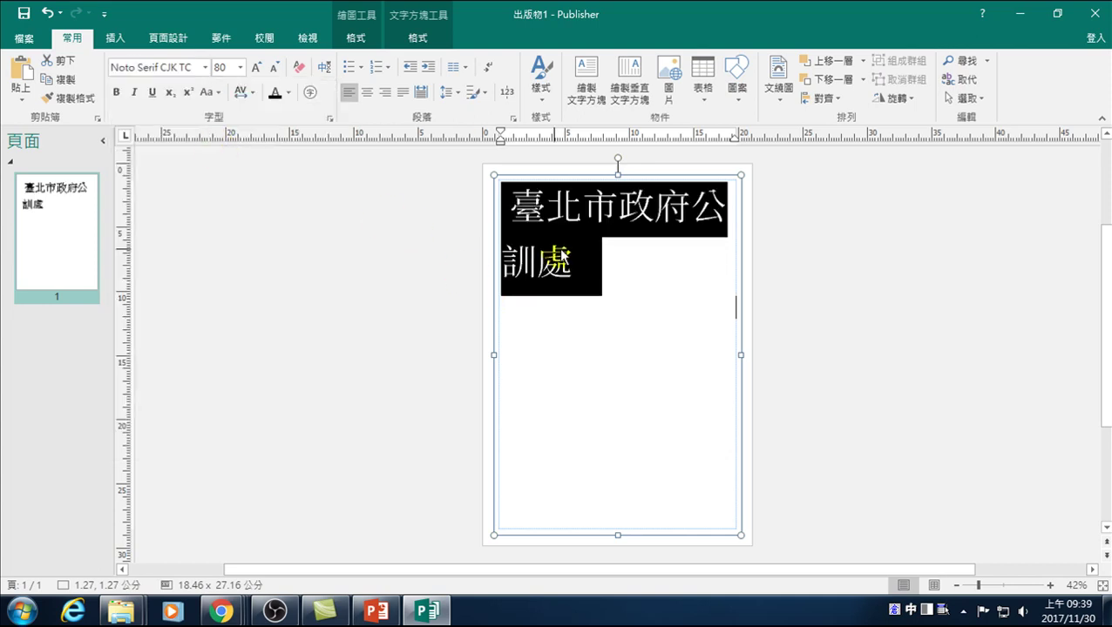
click(609, 313)
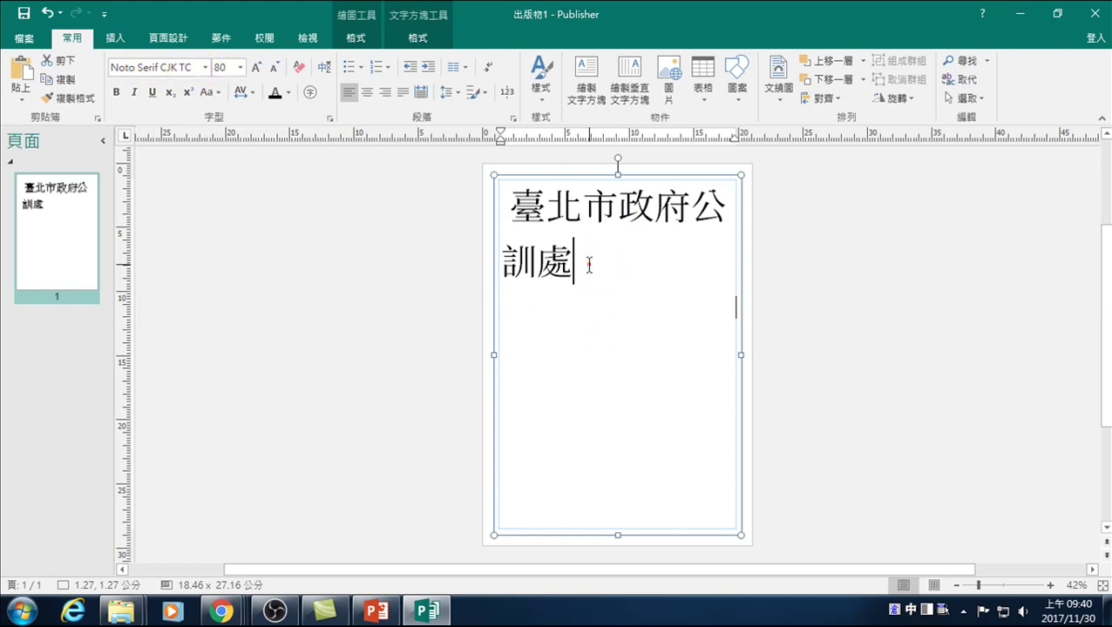
drag(588, 260, 490, 216)
click(204, 67)
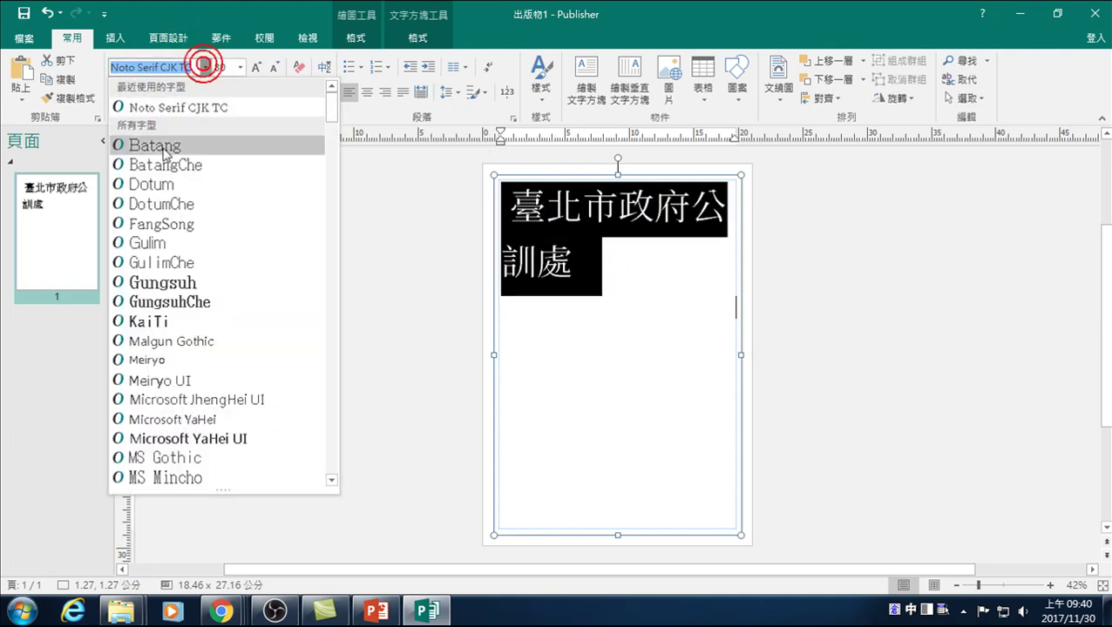
scroll(175, 335, down, 2)
scroll(187, 388, down, 3)
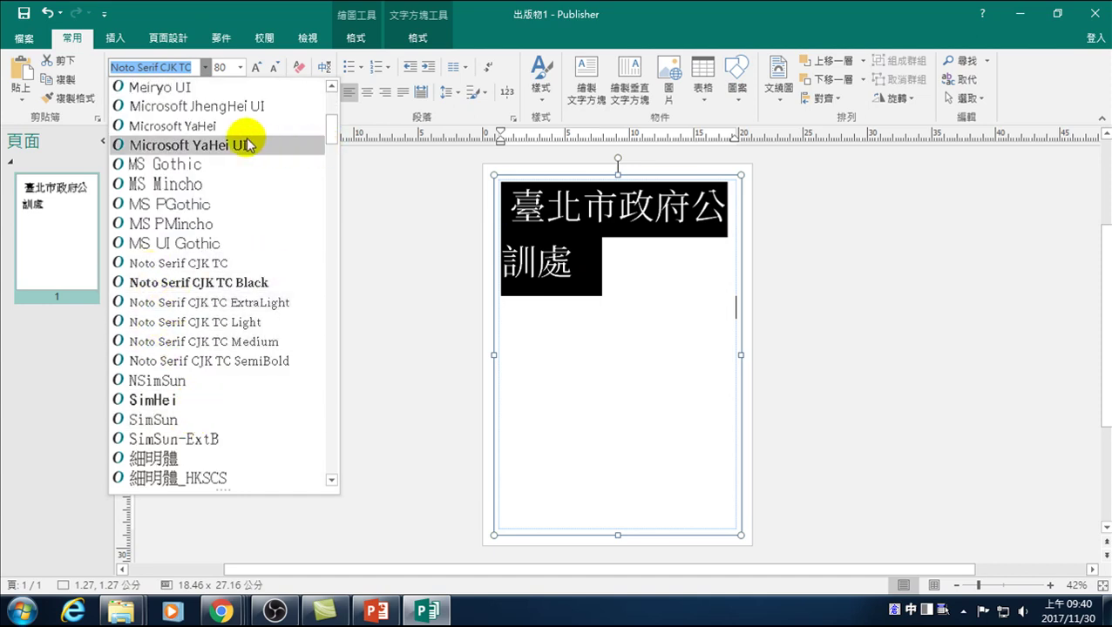
click(166, 288)
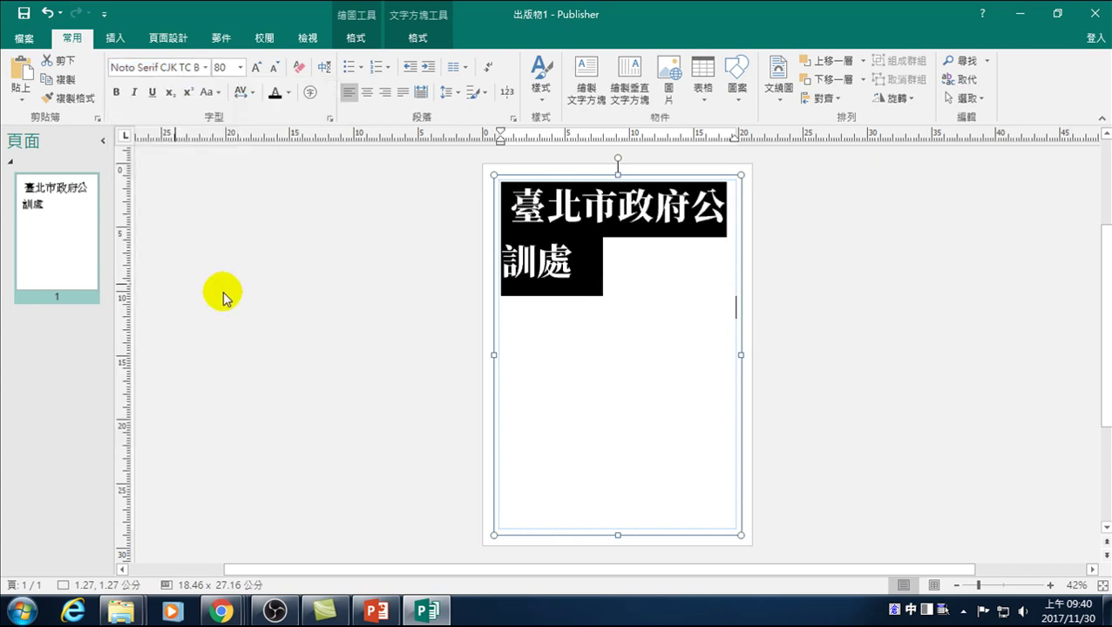
click(632, 305)
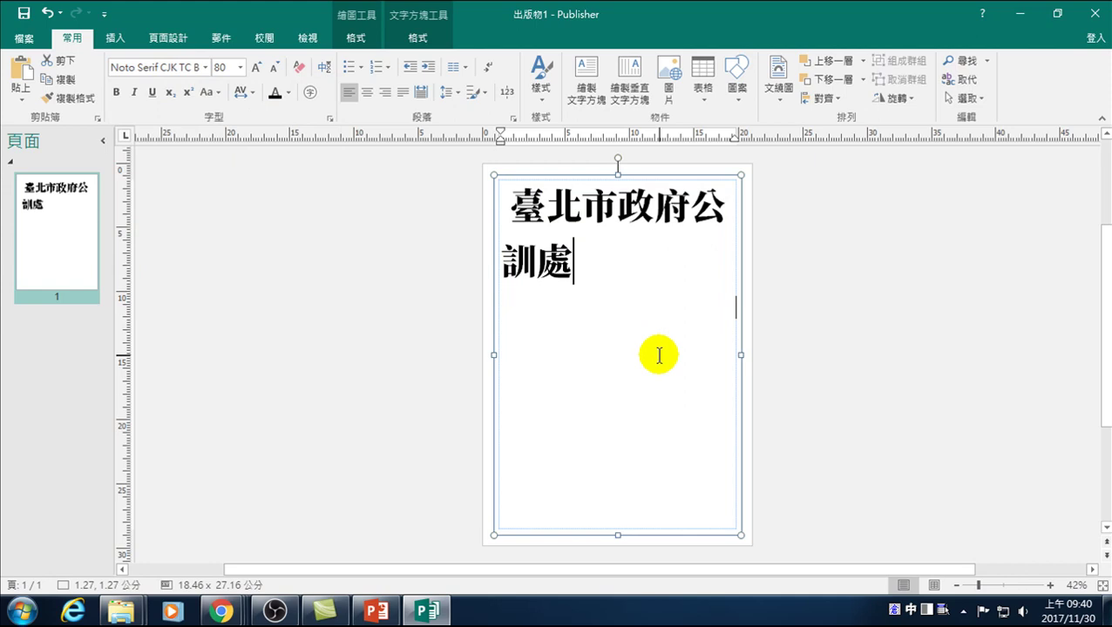